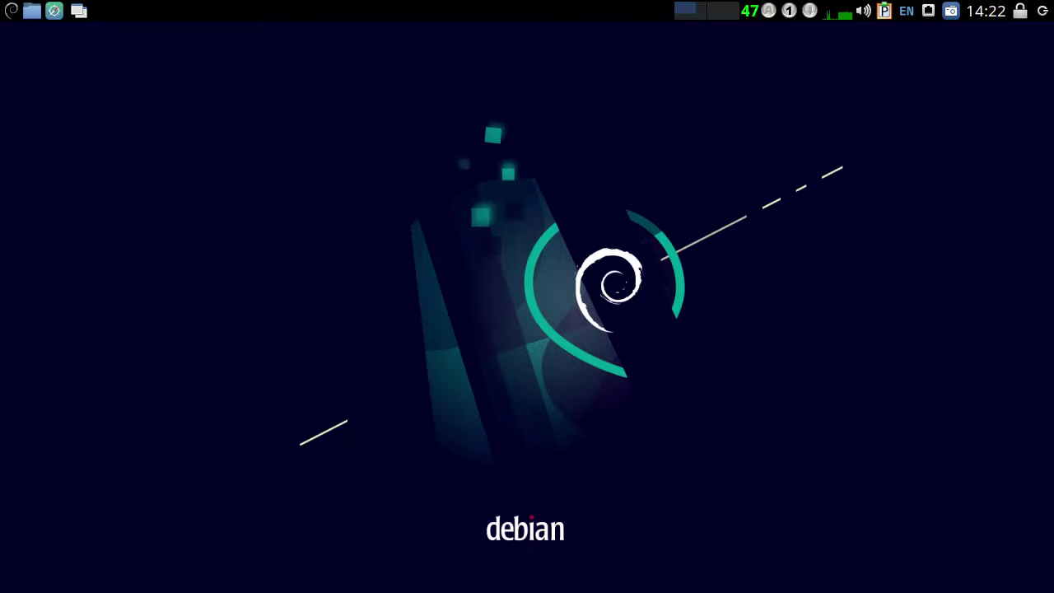
- Open the settings of the application launcher icon on the desktop panel
key(super)
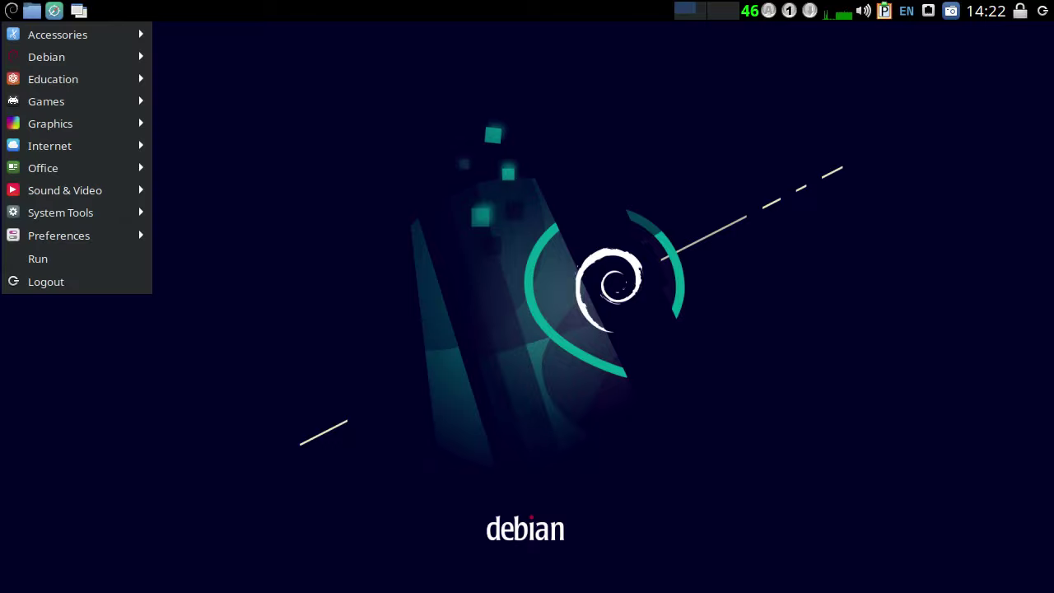
right_click(8, 15)
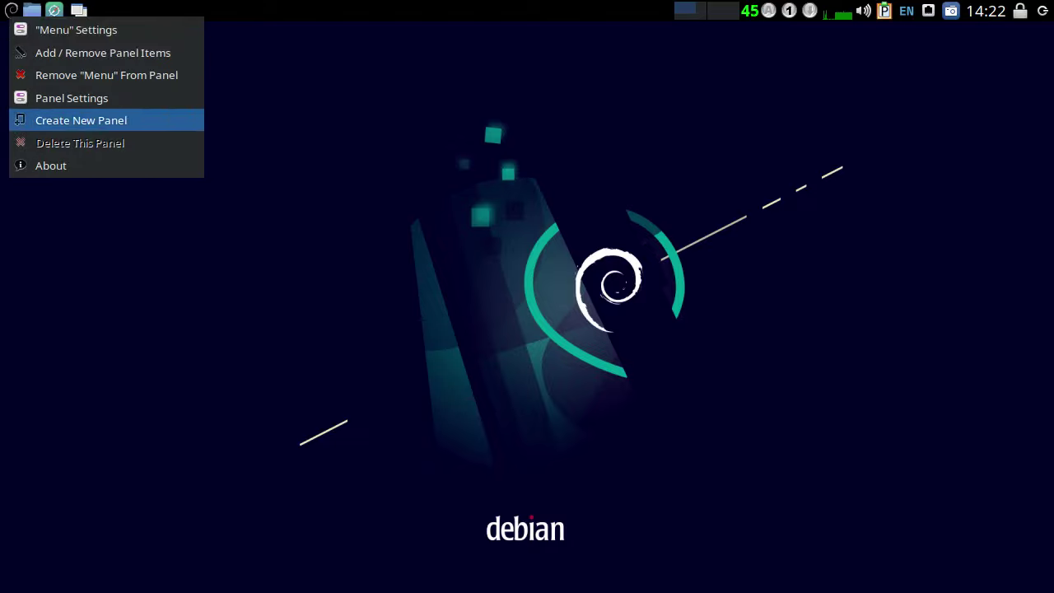
key(Up)
key(Up)
key(Up)
key(Up)
key(Down)
key(Down)
key(Down)
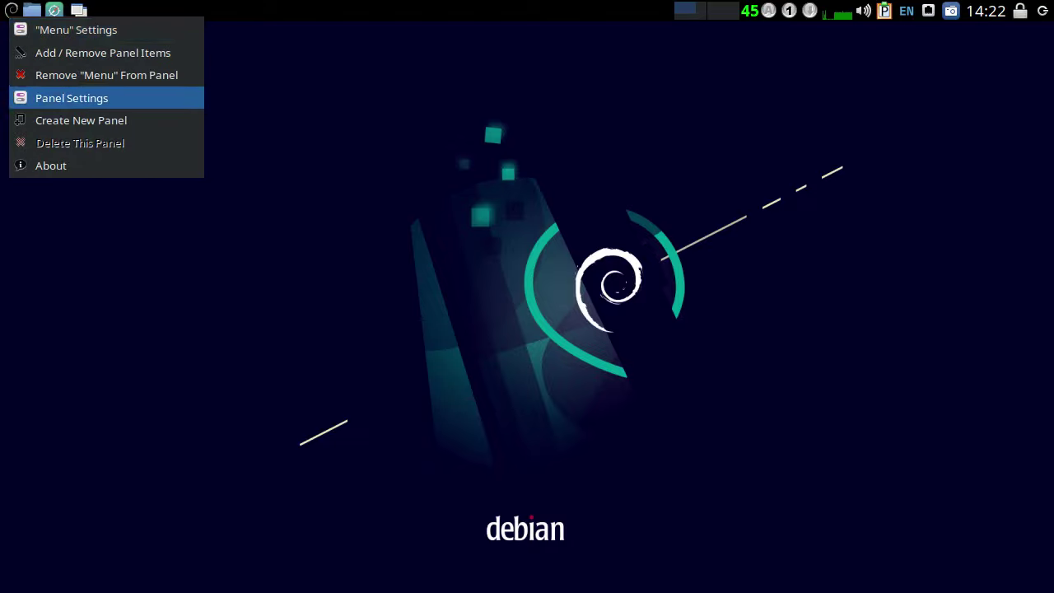
key(Up)
key(Up)
key(Up)
key(Return)
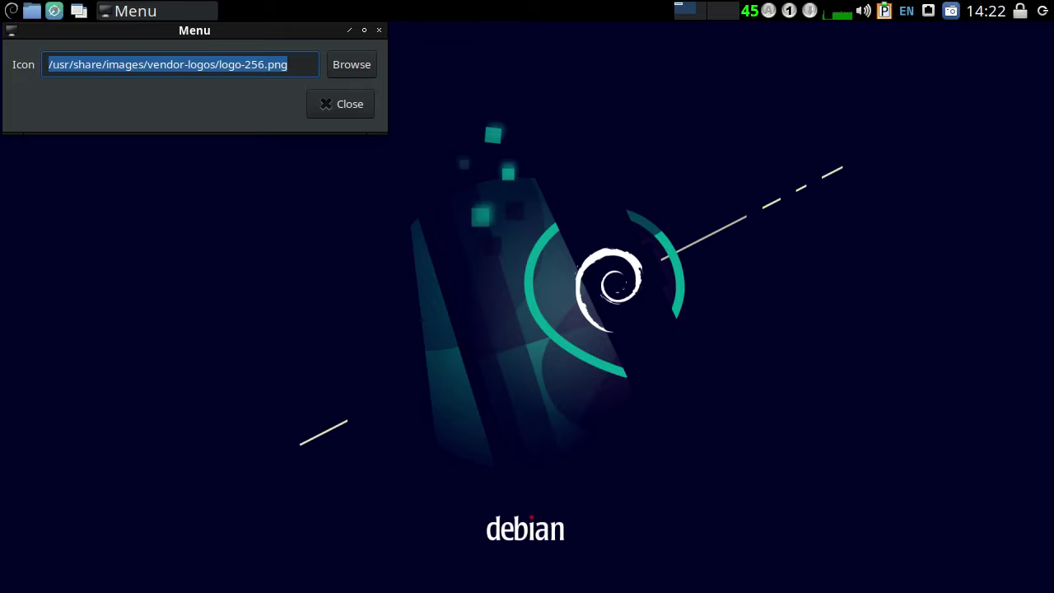
- Browse the vendor-logos folder for the launcher icon, keep logo-256.png and close the settings
drag(195, 30, 404, 158)
click(561, 192)
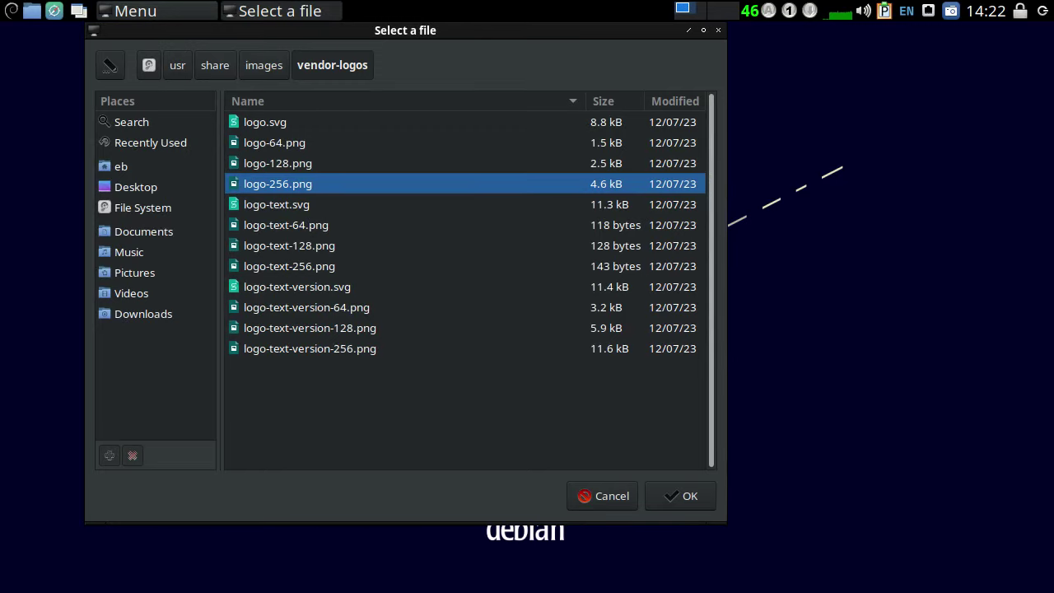
drag(405, 31, 525, 90)
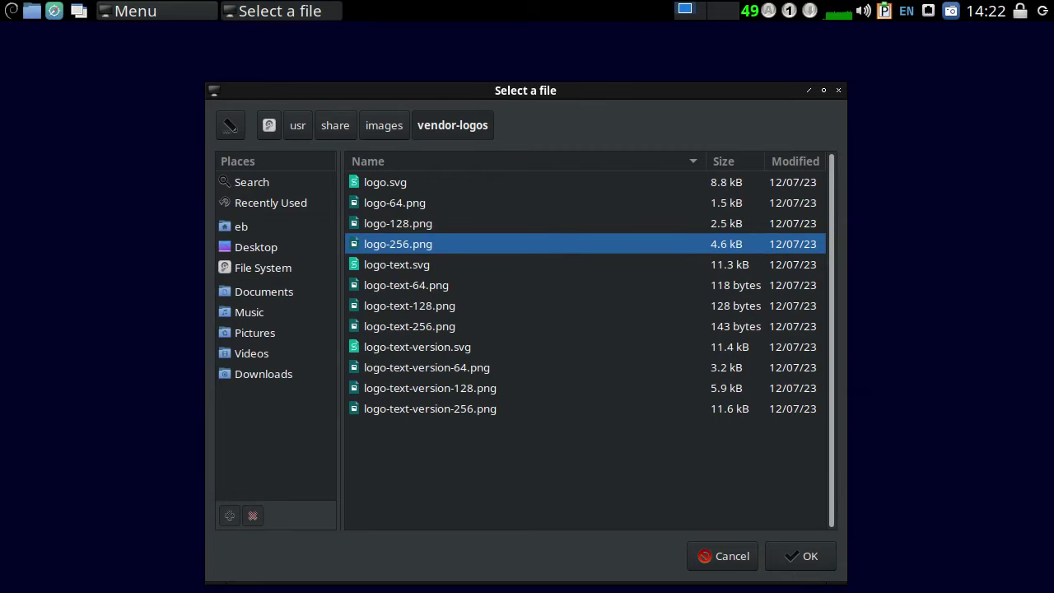
key(Return)
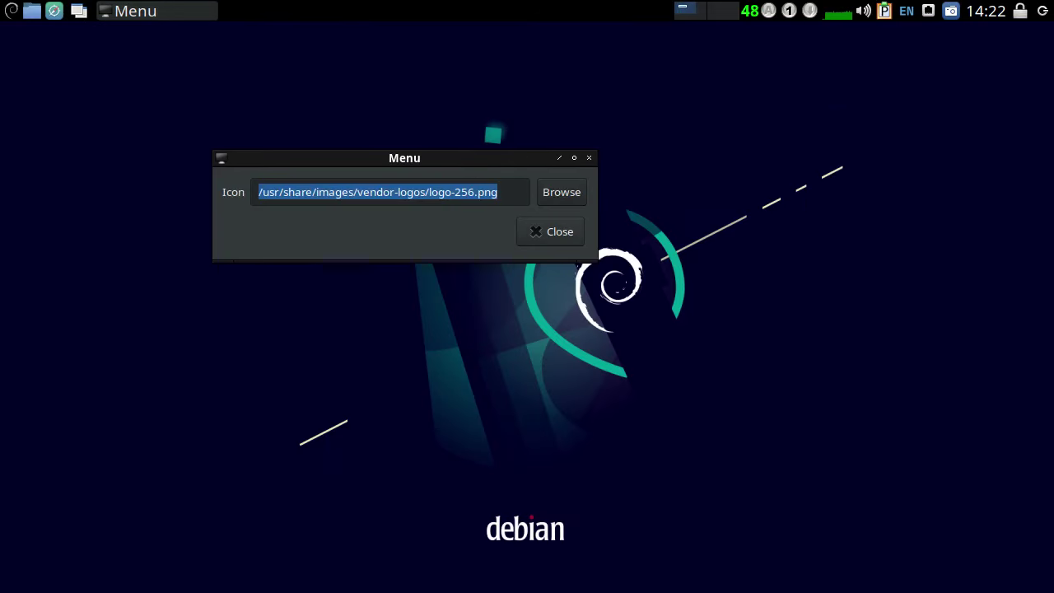
key(Return)
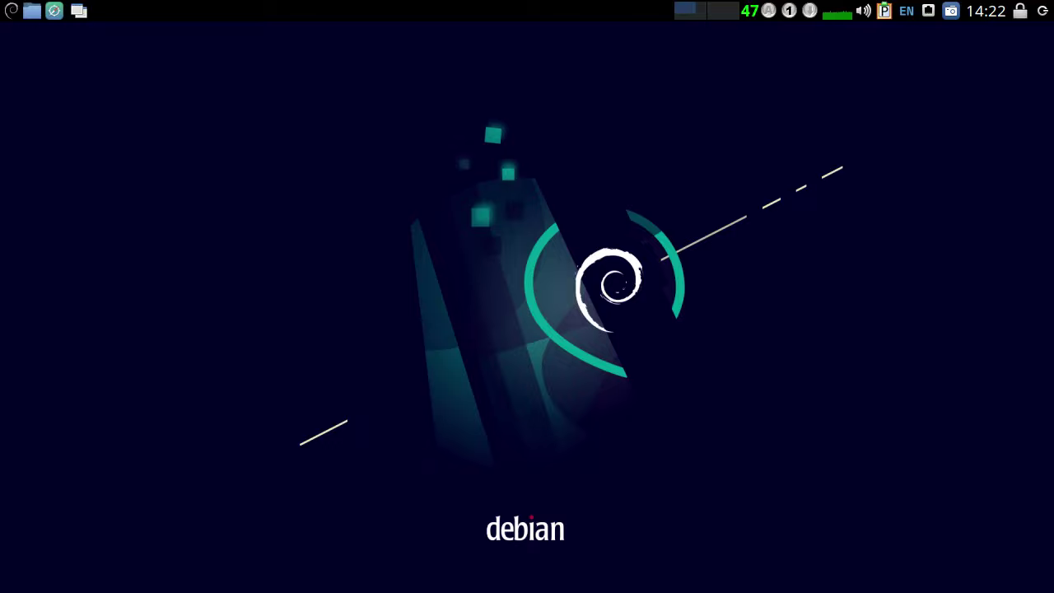
- Launch Firefox from the Internet applications
key(alt+F1)
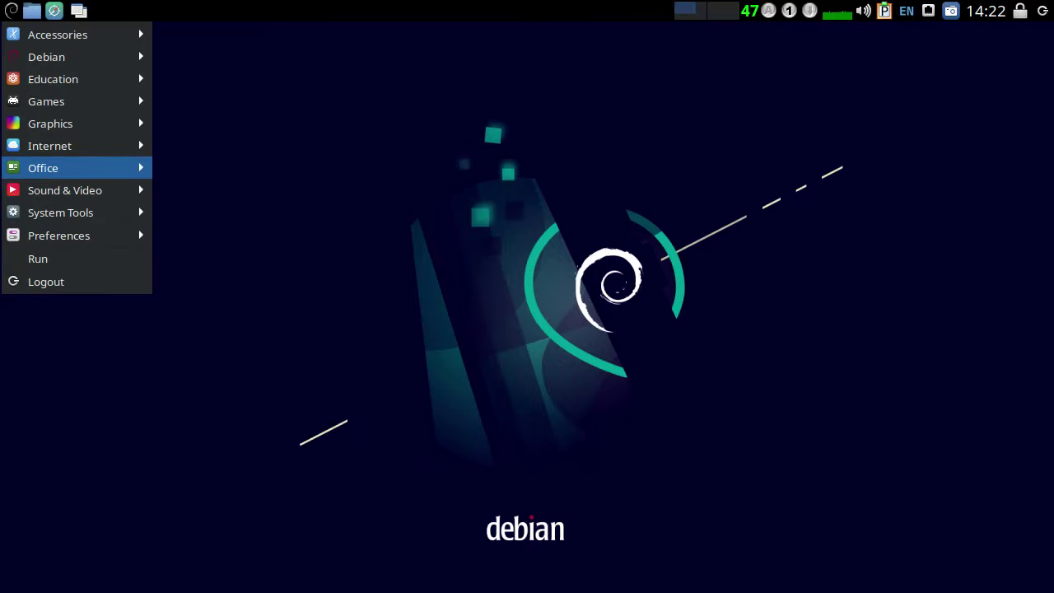
key(Up)
key(Right)
key(Down)
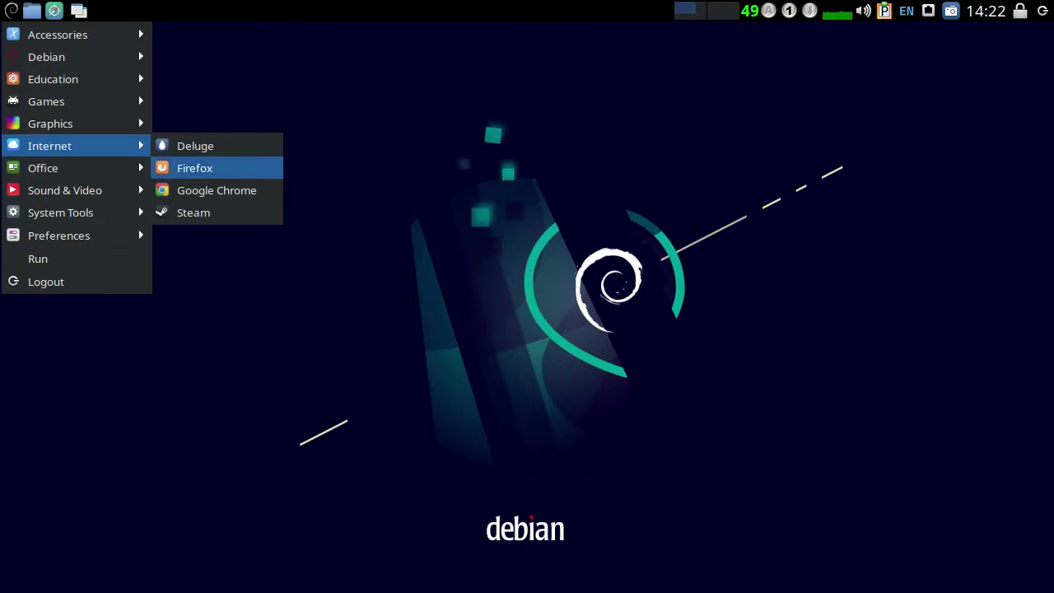
key(Return)
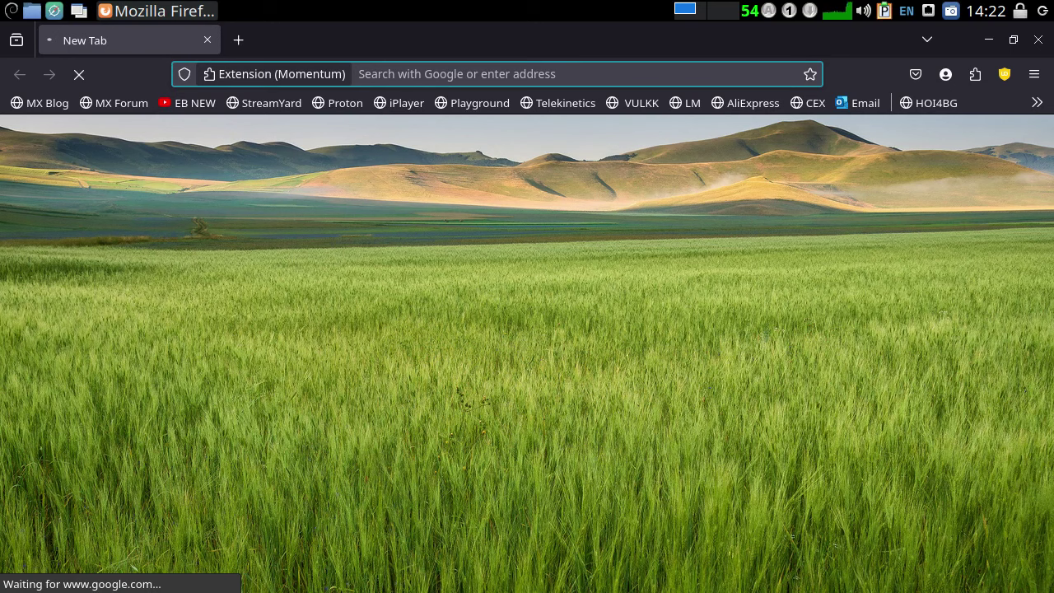
click(11, 11)
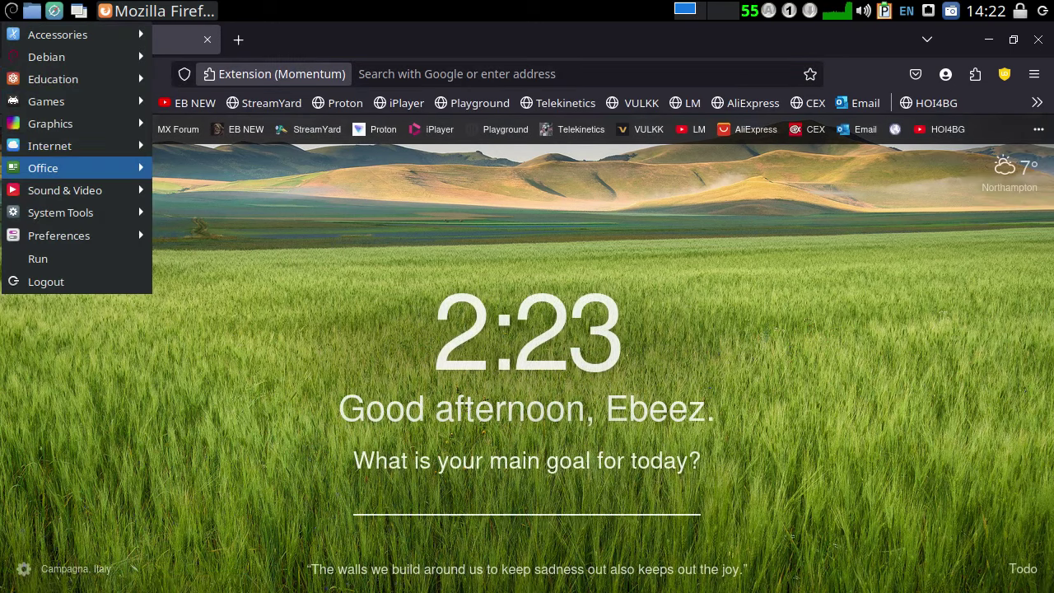
key(Escape)
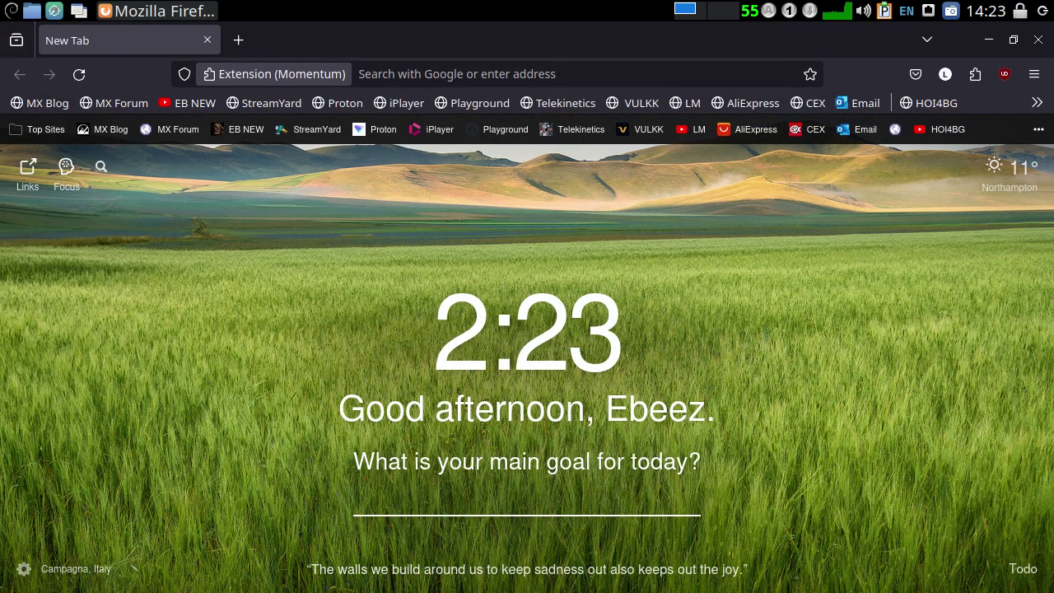
- Search the web for "debian 12 download" and open the official Downloading Debian page
click(259, 166)
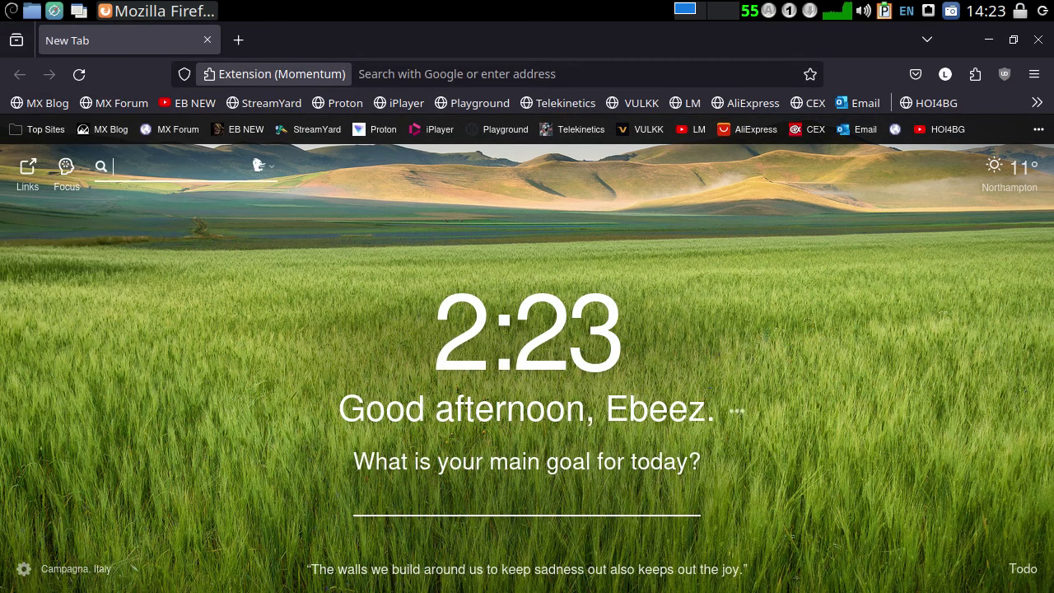
text(debian 12 download)
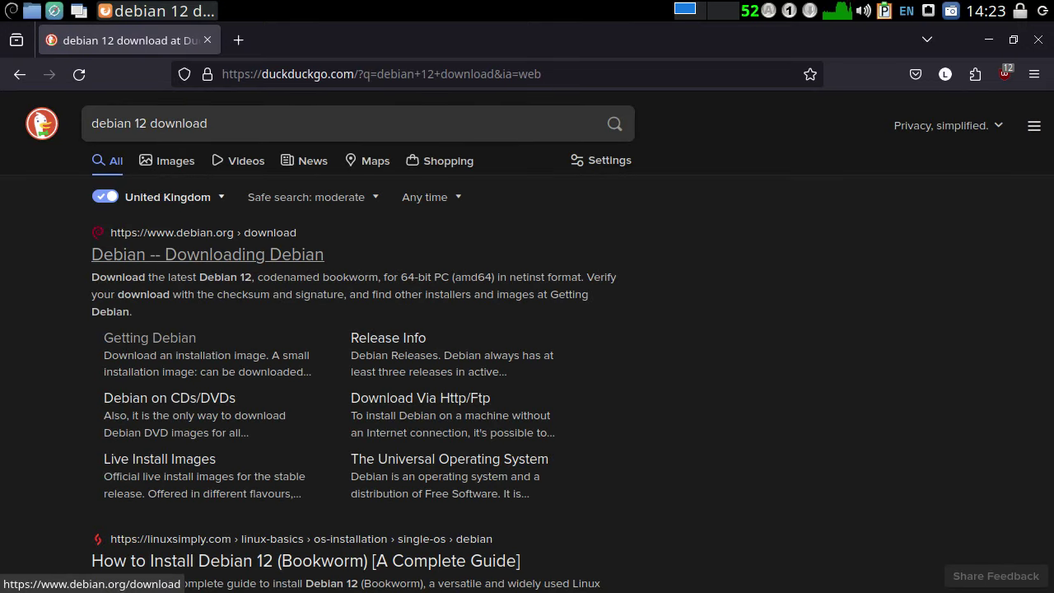
click(207, 254)
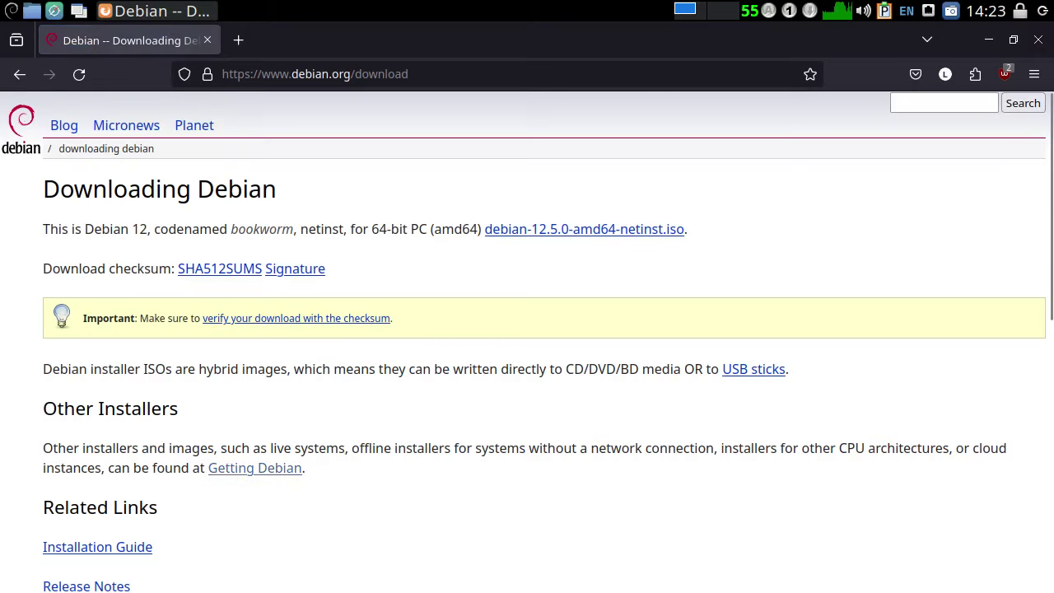
- Go through Getting Debian and its download mirrors to the United Kingdom mirror debian-iso.mirror.anlx.net, continuing over HTTP
scroll(527, 341, down, 4)
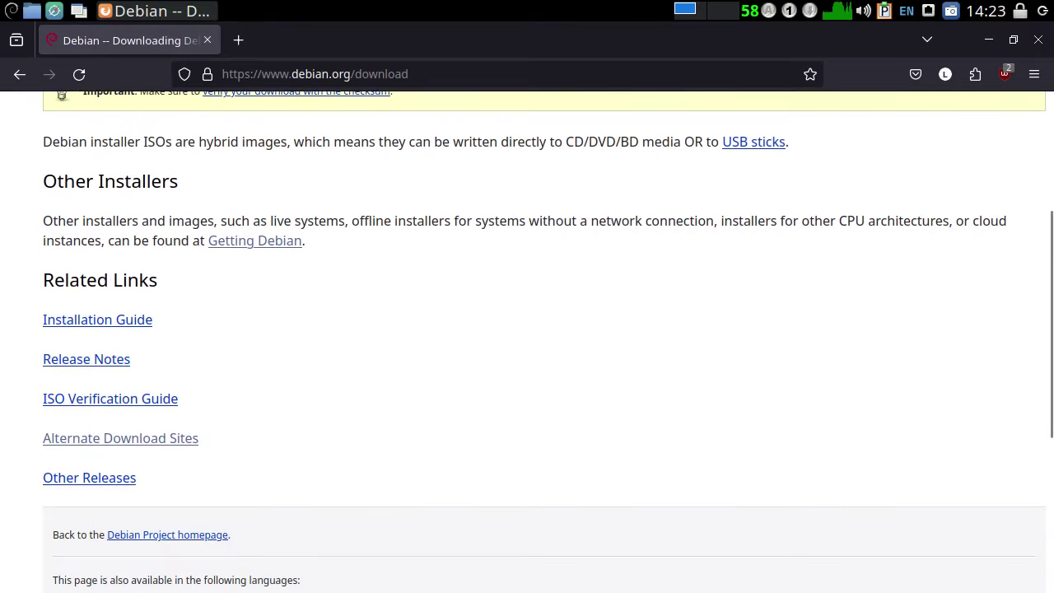
click(263, 240)
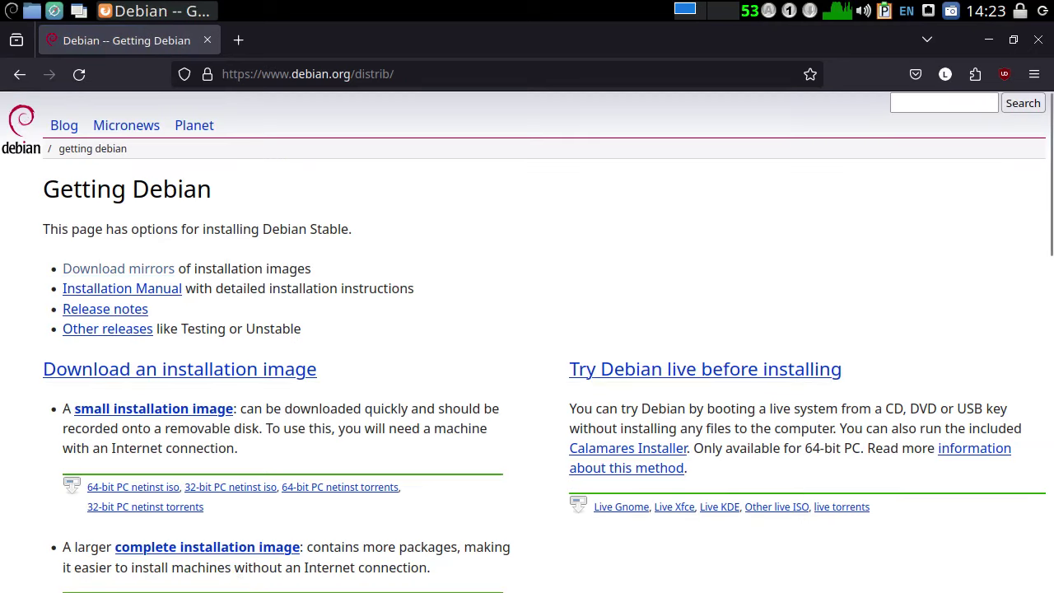
click(118, 269)
scroll(527, 342, down, 20)
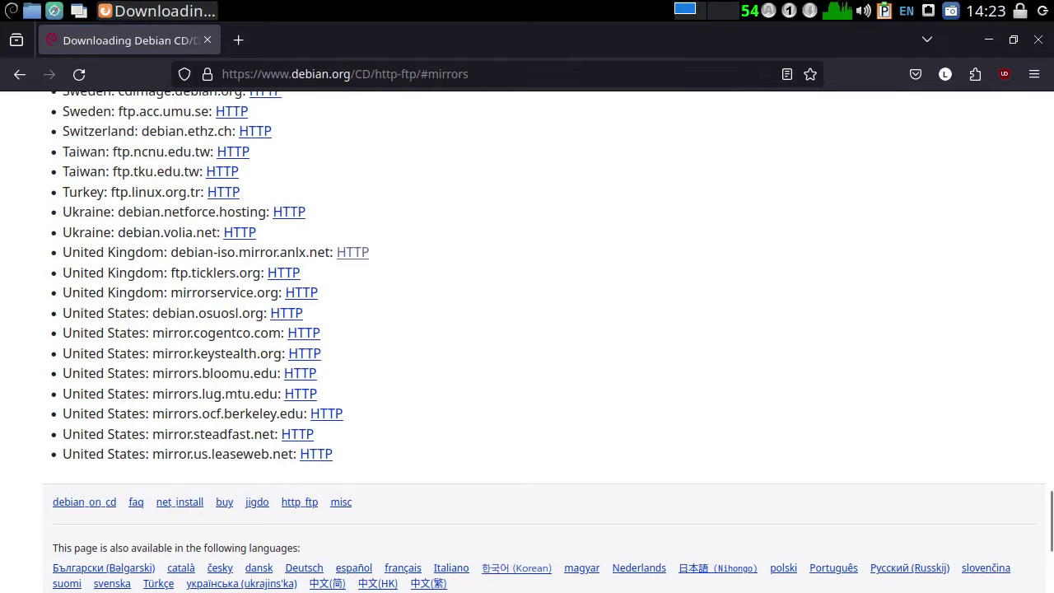
click(353, 252)
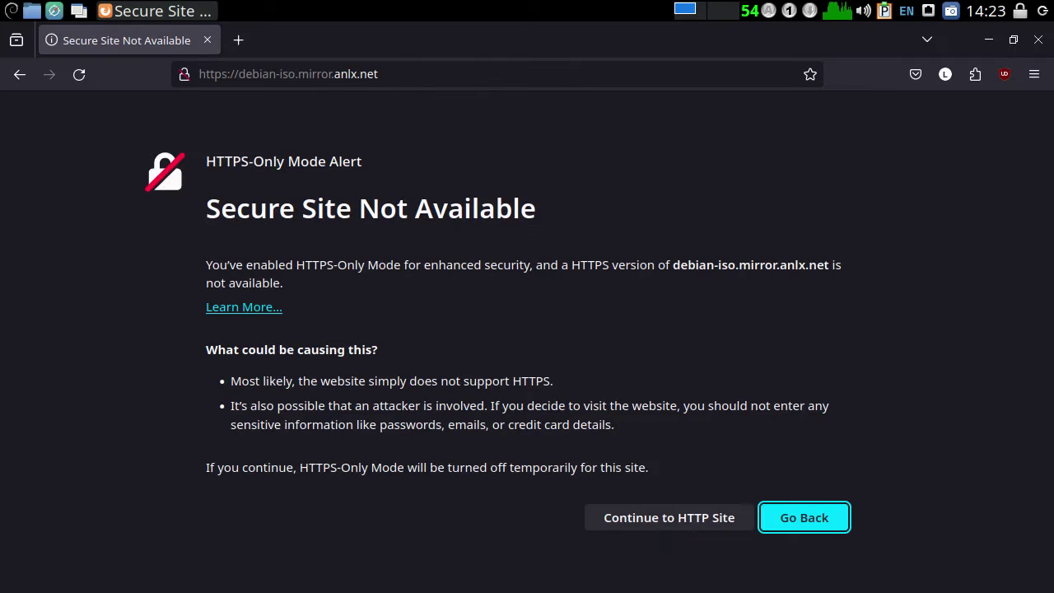
click(669, 517)
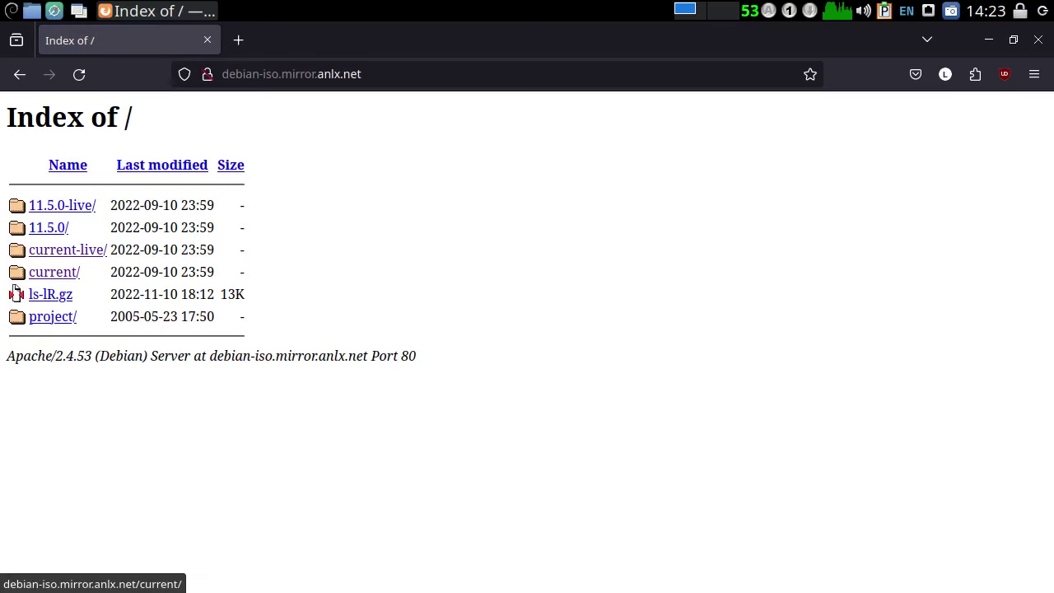
- Look into the mirror's current-live/amd64 directory, and return to the list of Debian mirrors
click(66, 250)
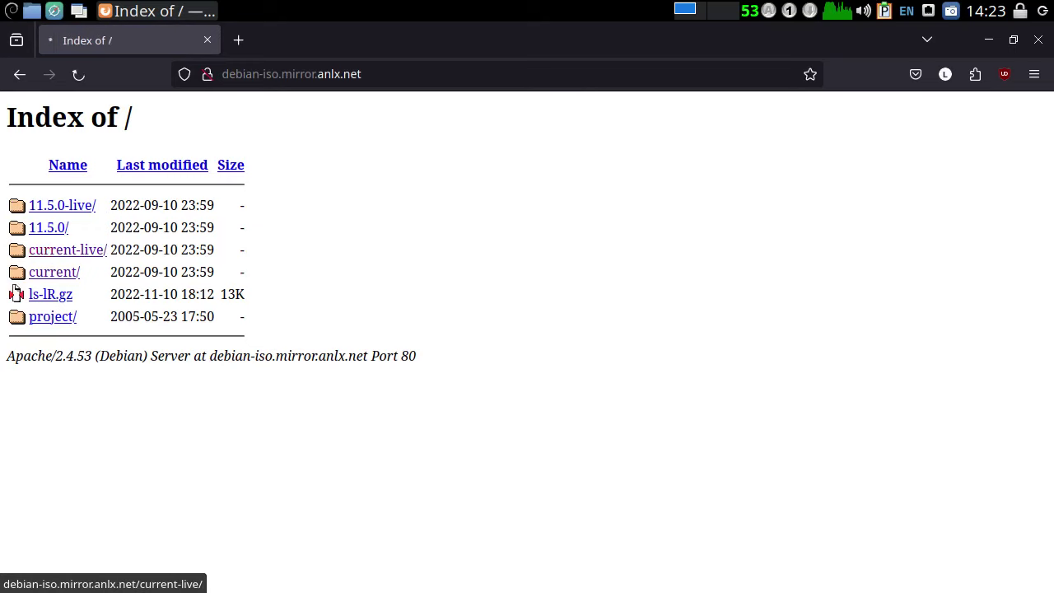
click(51, 227)
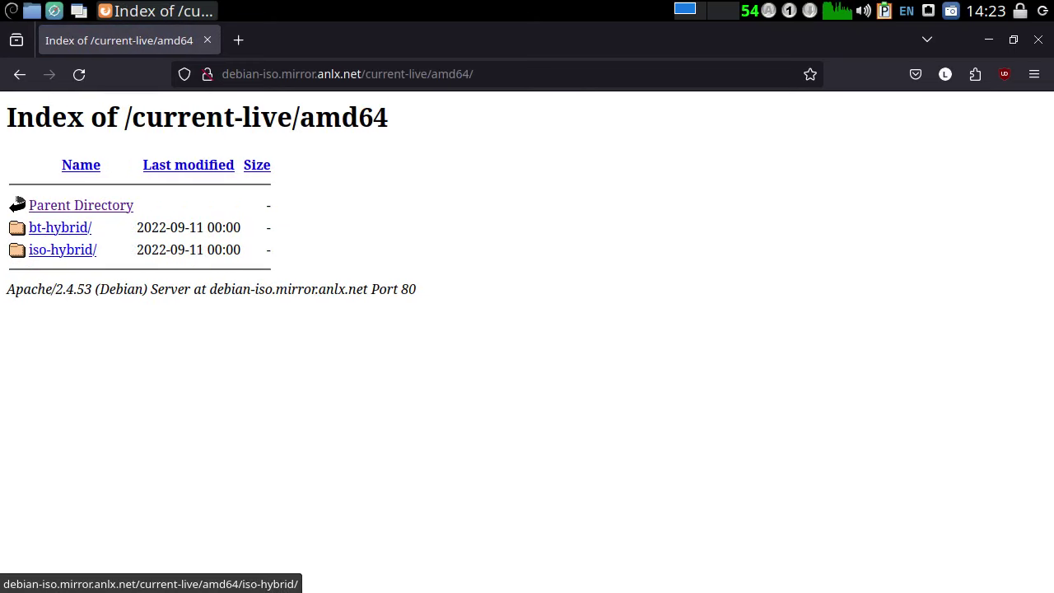
click(20, 74)
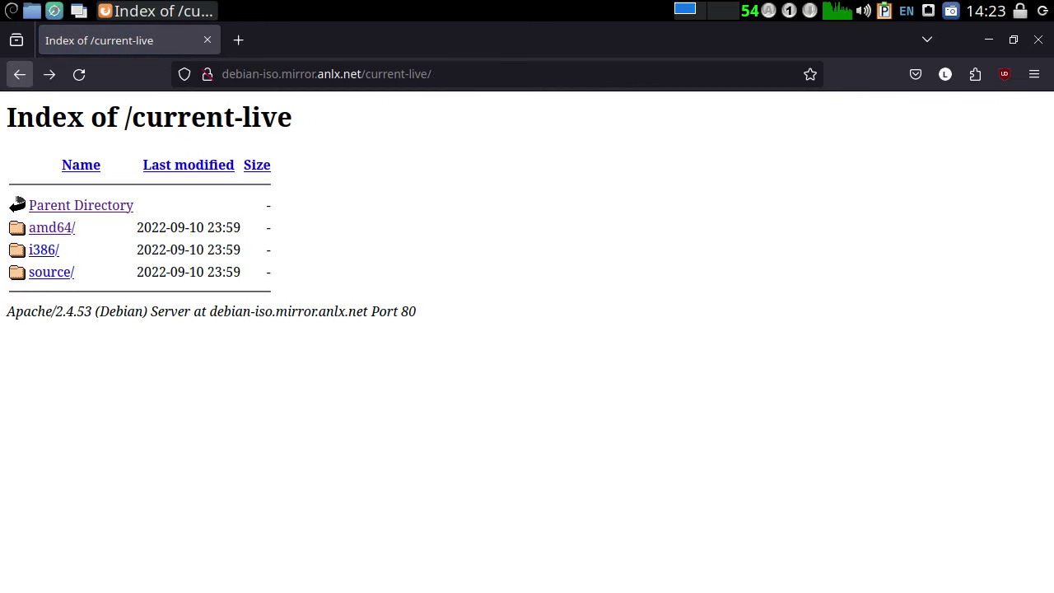
click(20, 74)
click(20, 74)
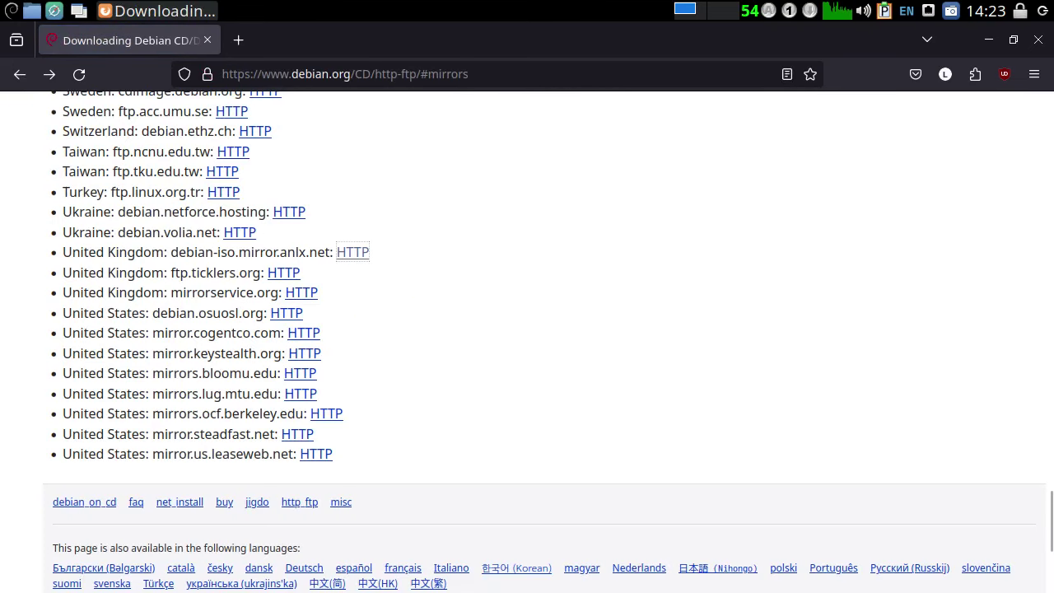
- Recheck the anlx.net mirror's index, then return and look through the list of mirrors by country
key(Return)
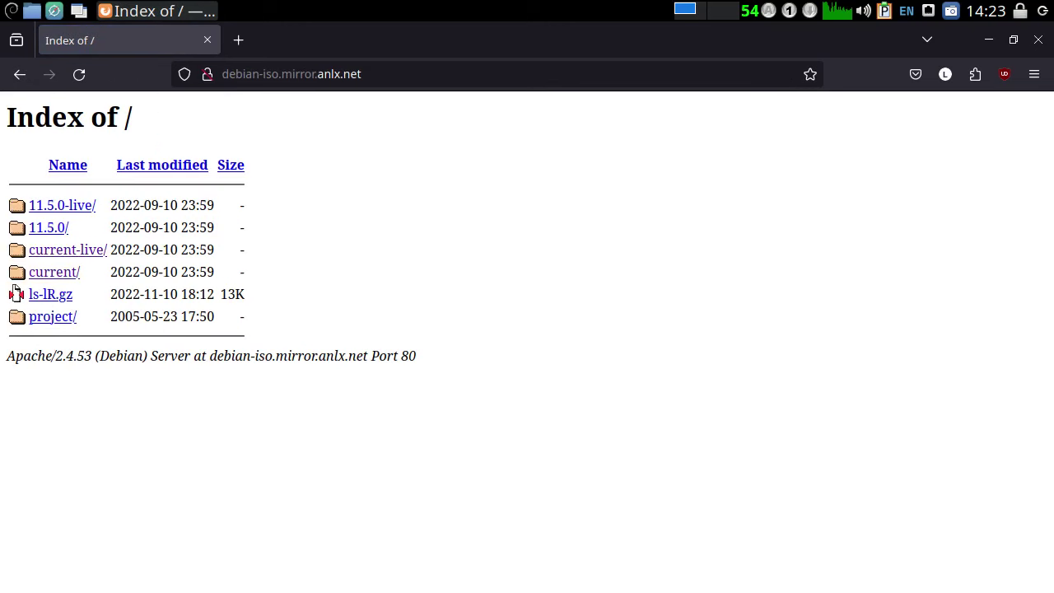
click(20, 75)
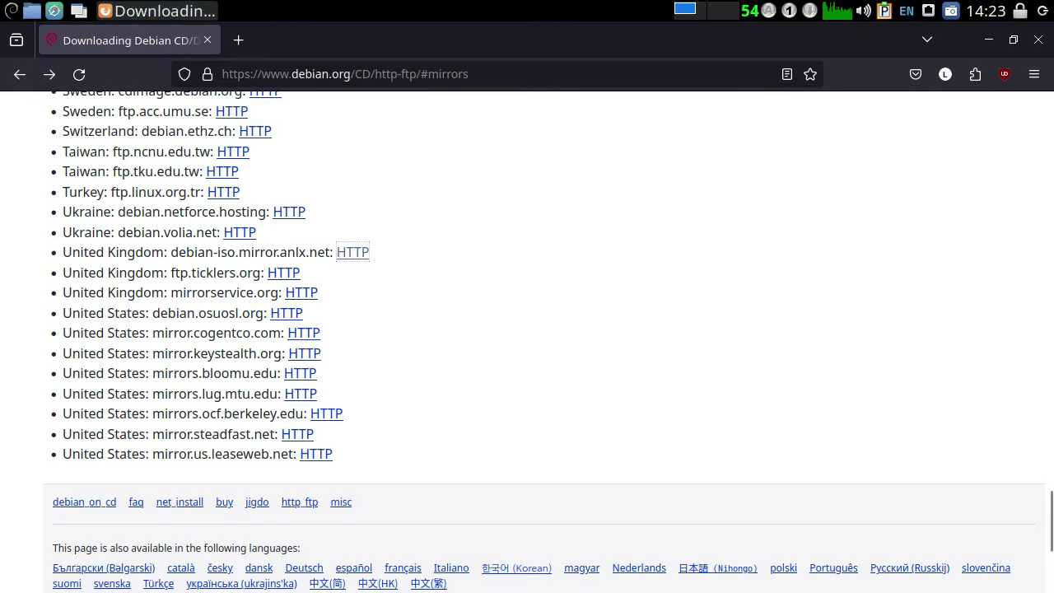
scroll(528, 342, up, 3)
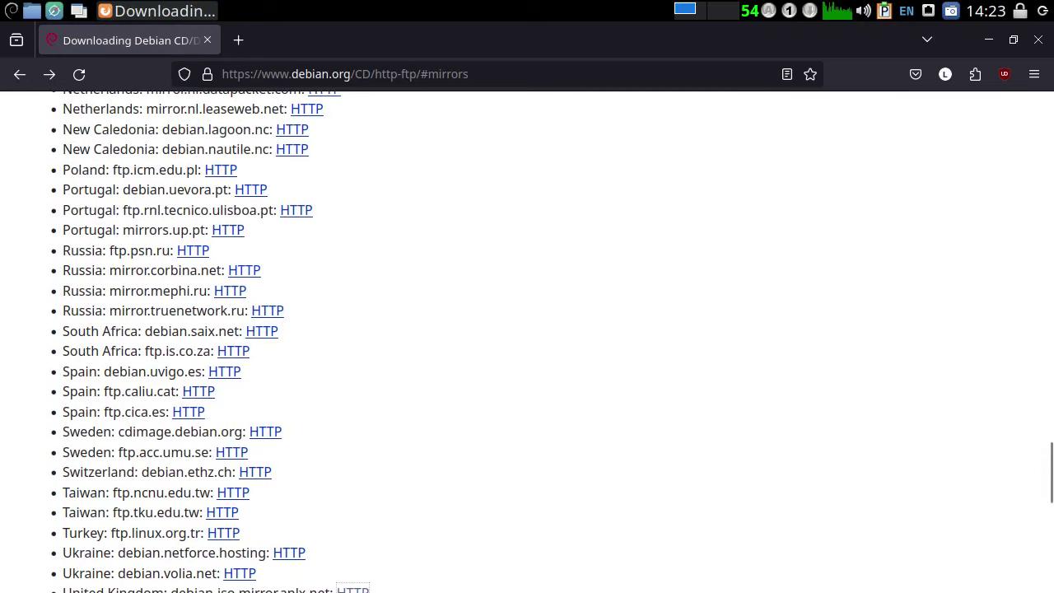
scroll(527, 342, up, 15)
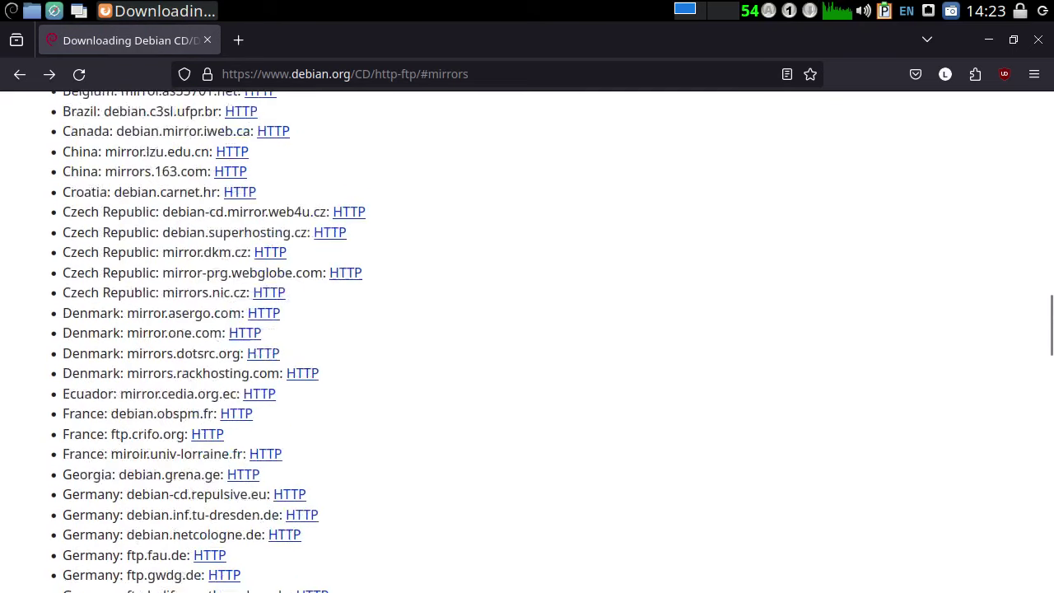
scroll(527, 341, up, 3)
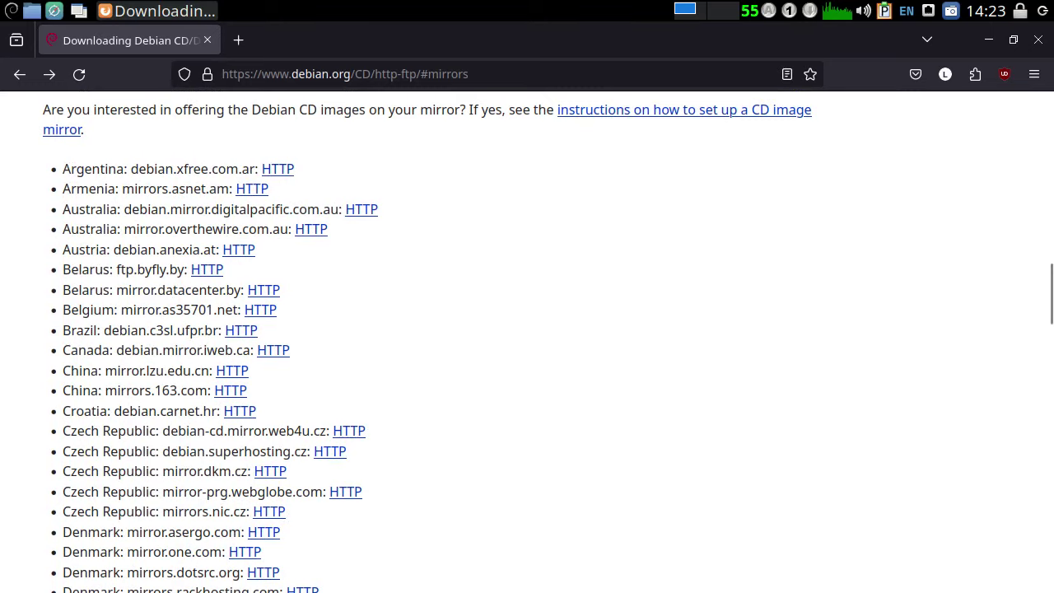
- Search the web for "debian 12 lxde iso download" in a new browser tab
key(ctrl+t)
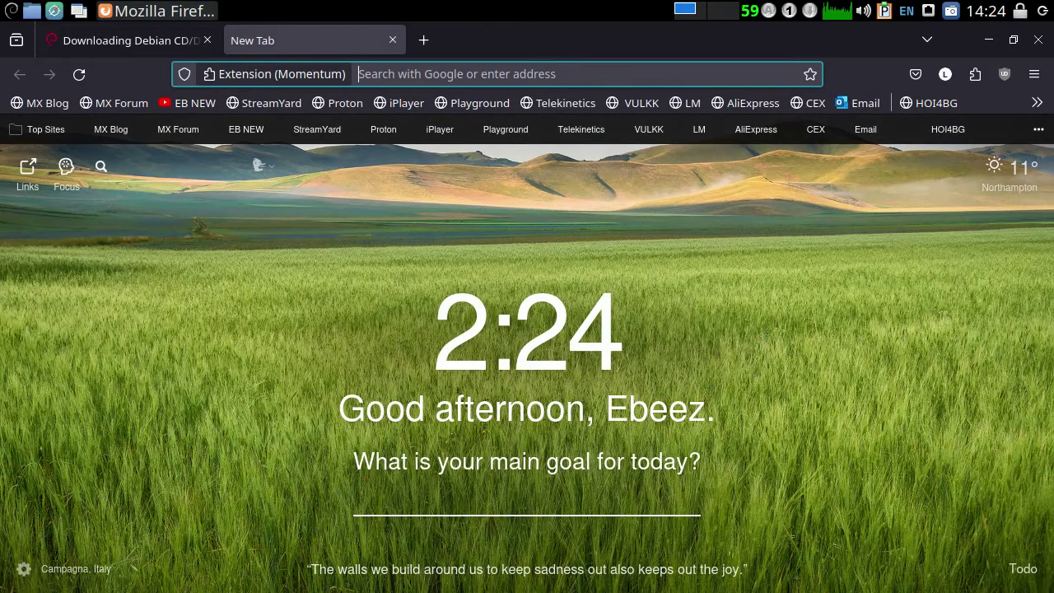
text(de)
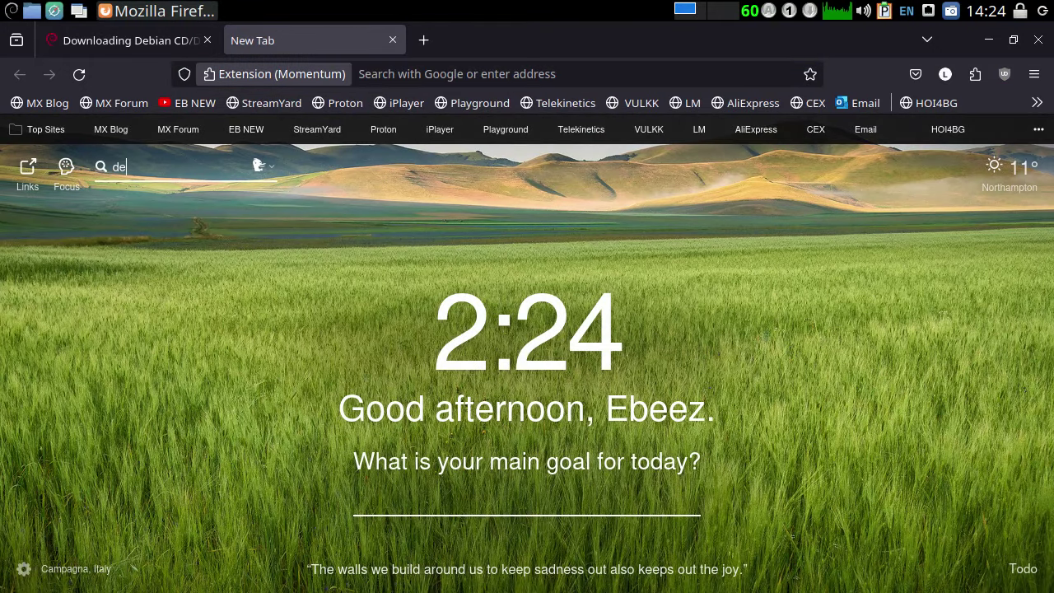
text(bia)
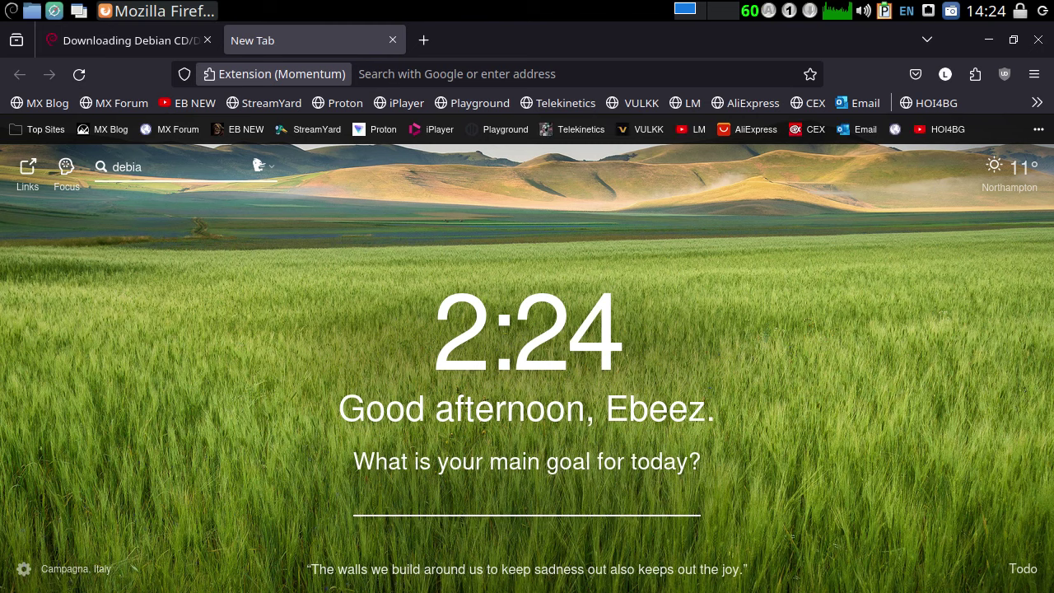
text(n 12 lxde iso d)
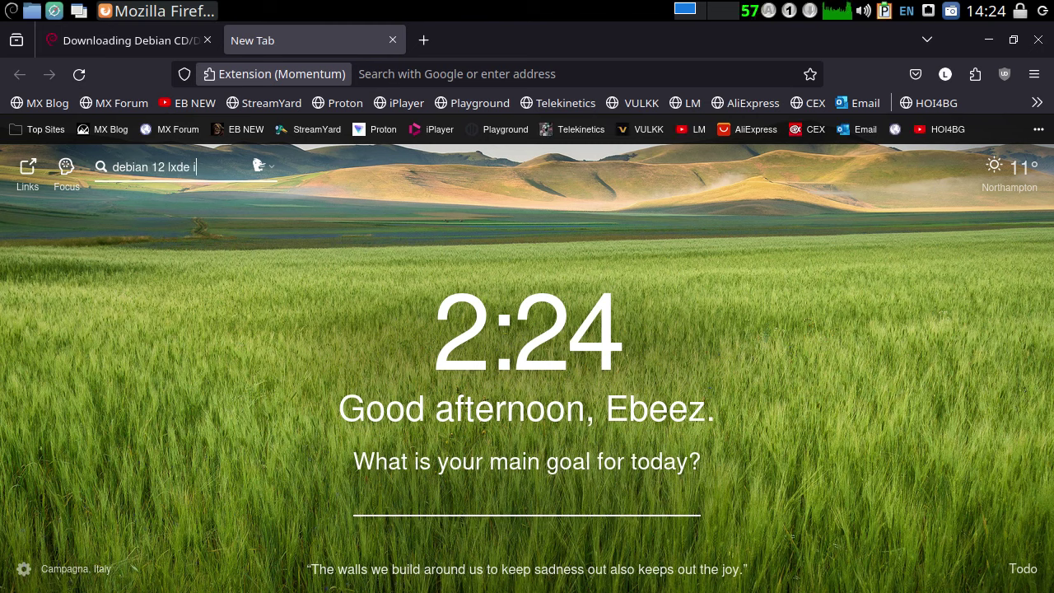
text(ownload)
key(Return)
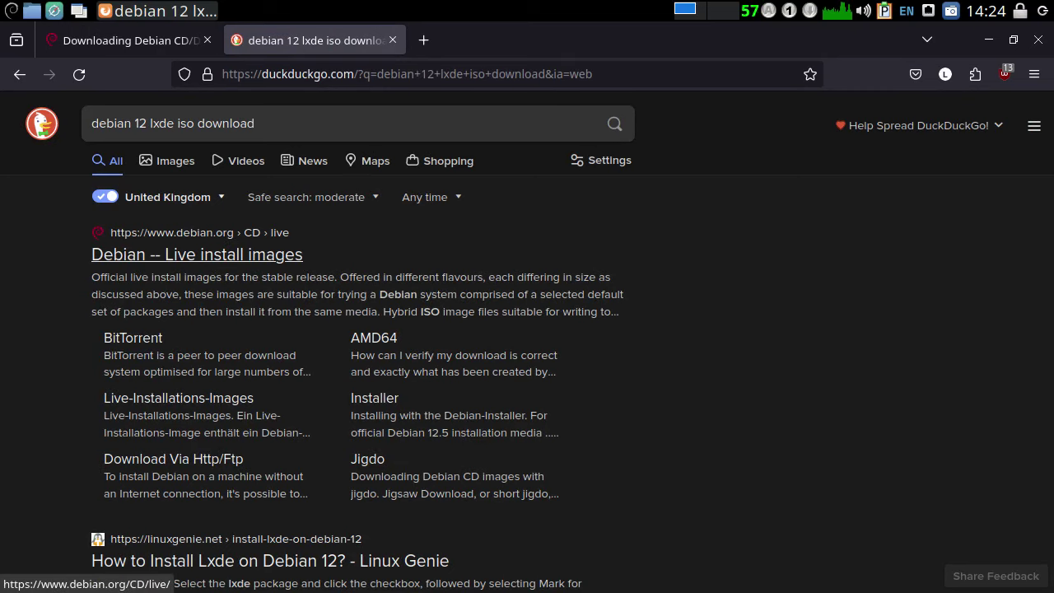
- Open Debian's Live install images search result and go to the directory of DVD/USB images for amd64
click(197, 254)
scroll(527, 330, down, 8)
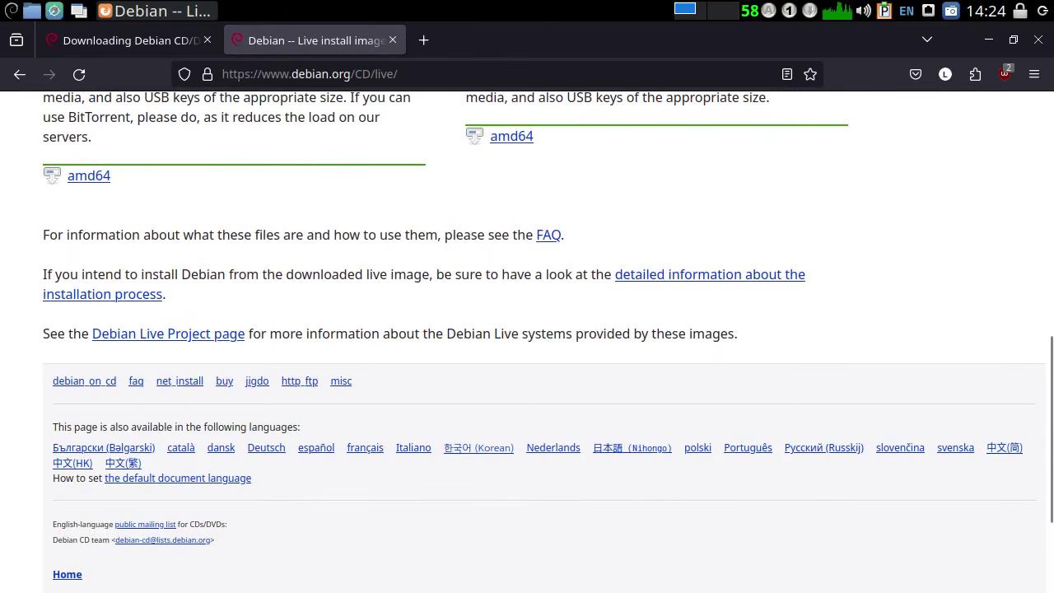
scroll(527, 346, up, 3)
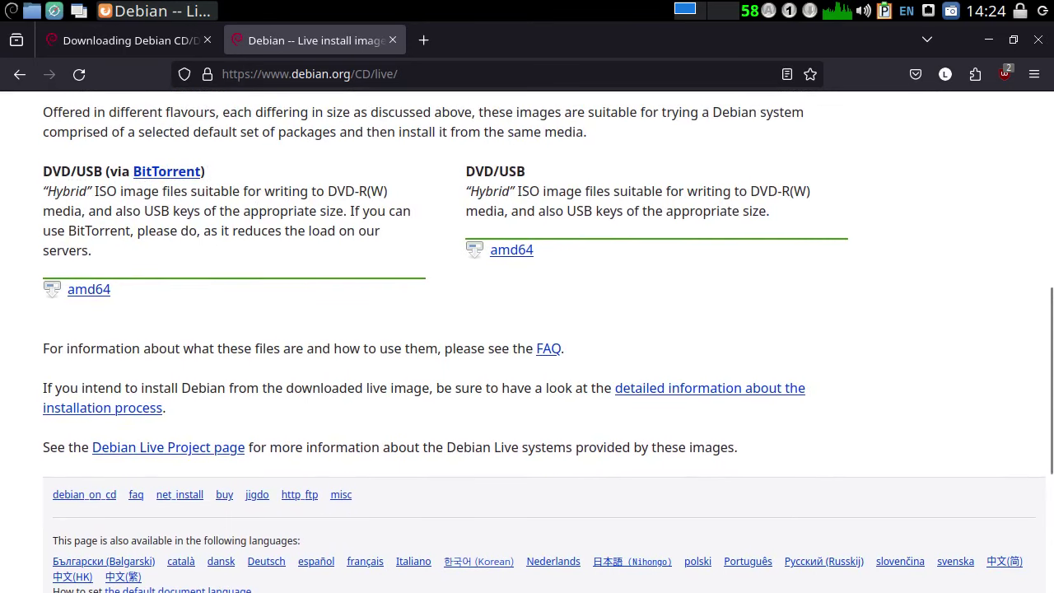
click(512, 249)
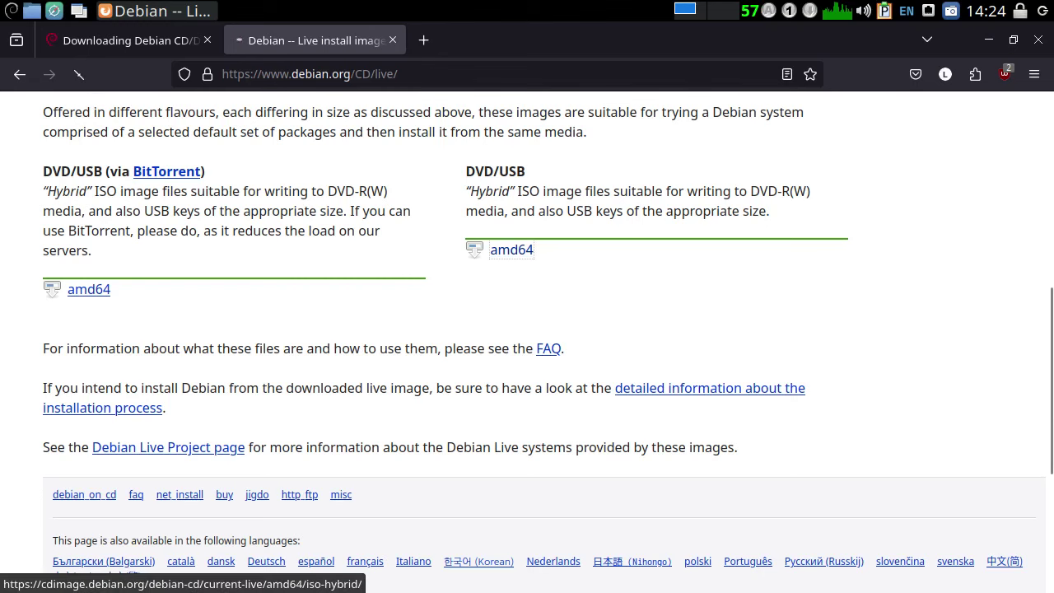
- Look through the iso-hybrid directory listing for the LXDE live image, and highlight the page's full address
scroll(527, 329, down, 5)
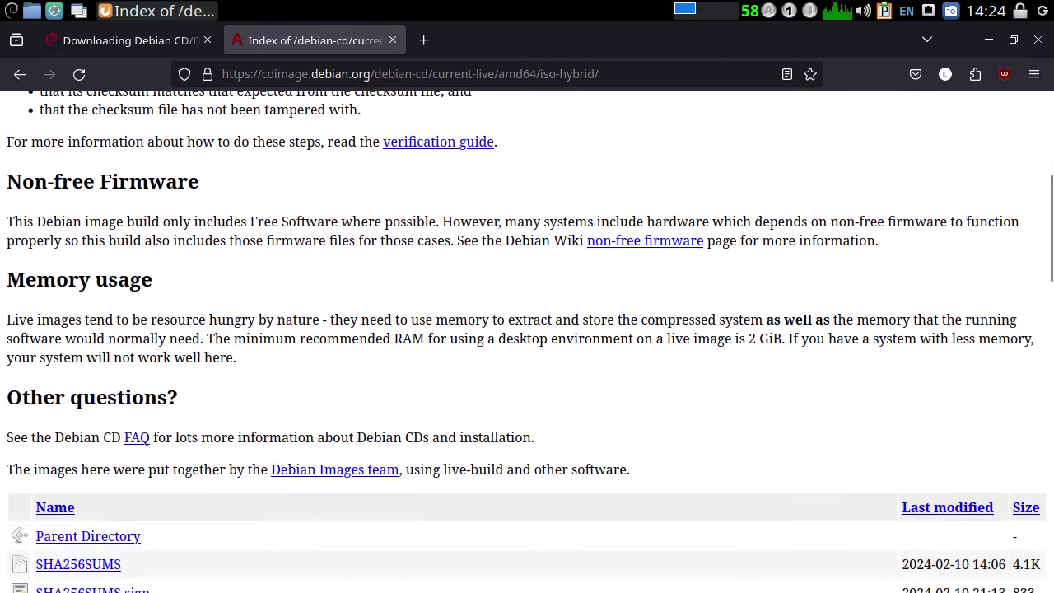
scroll(527, 329, down, 6)
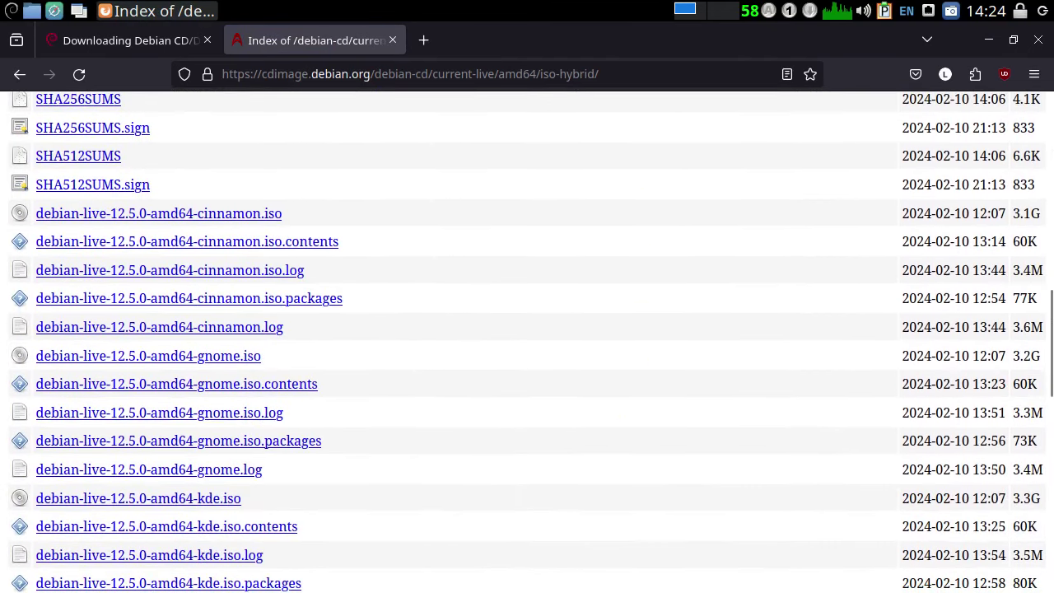
scroll(527, 342, down, 3)
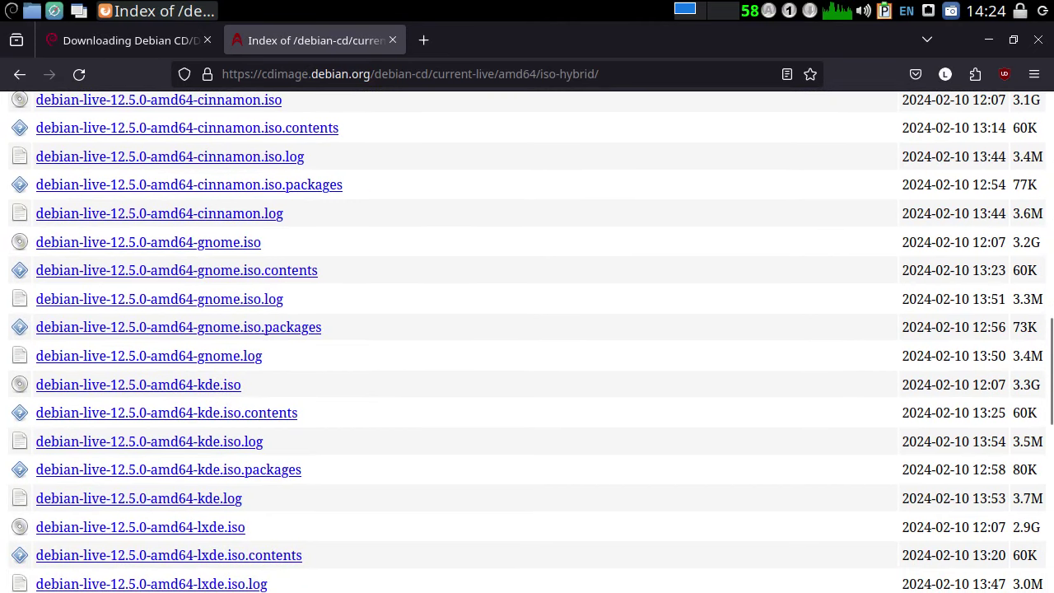
drag(600, 75, 220, 75)
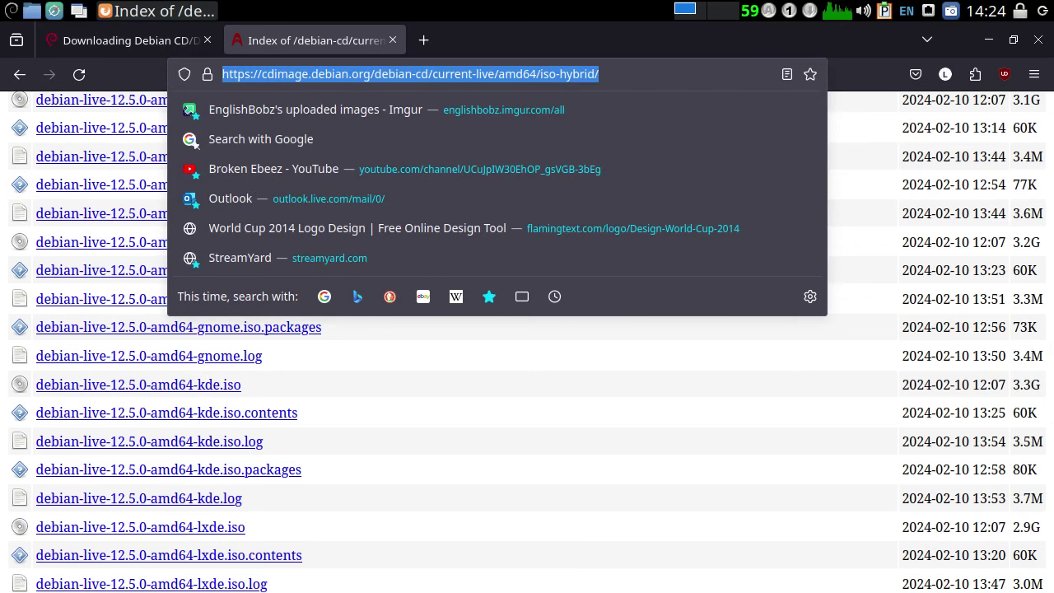
key(Escape)
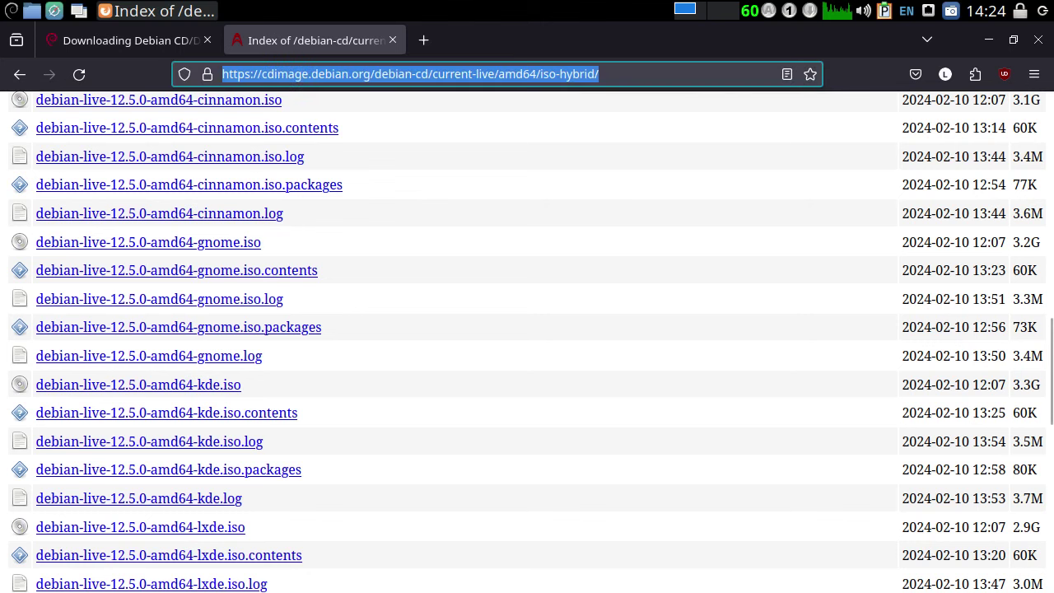
scroll(527, 342, down, 6)
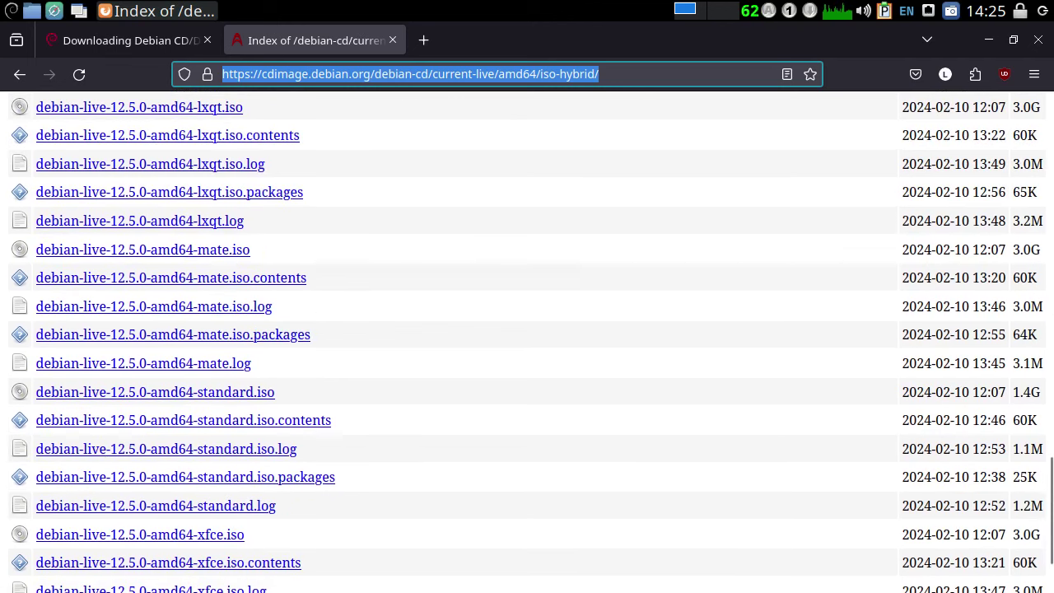
scroll(140, 277, up, 4)
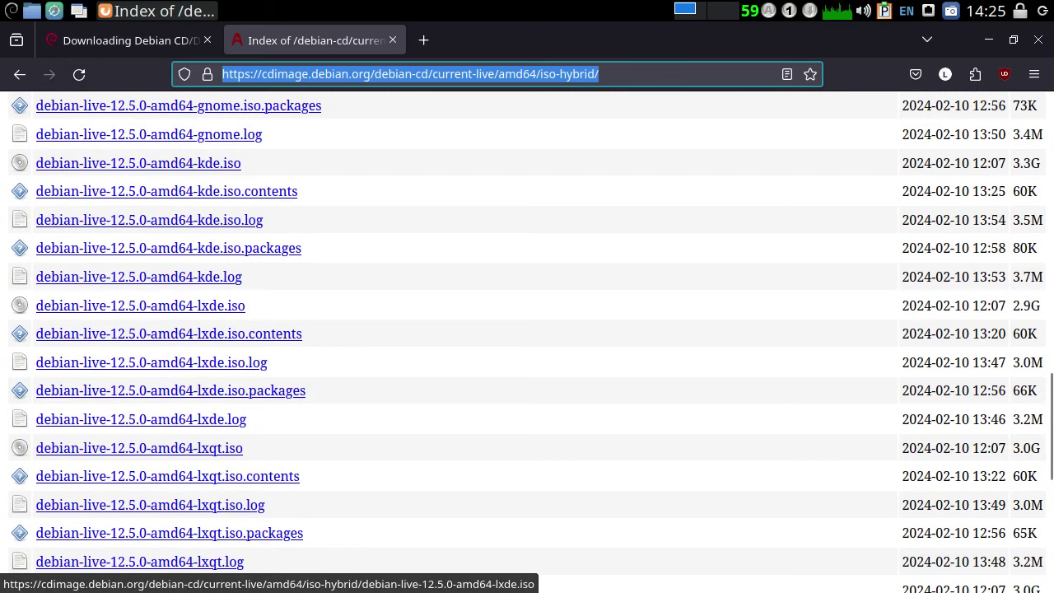
scroll(527, 330, up, 6)
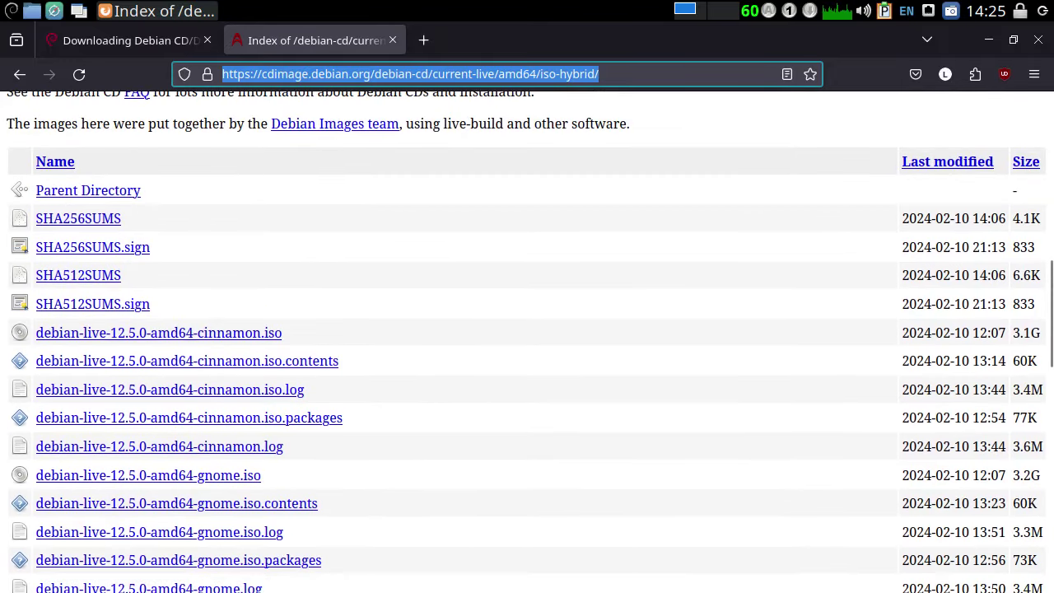
- Minimize the browser and run neofetch in a new LXTerminal window
click(989, 39)
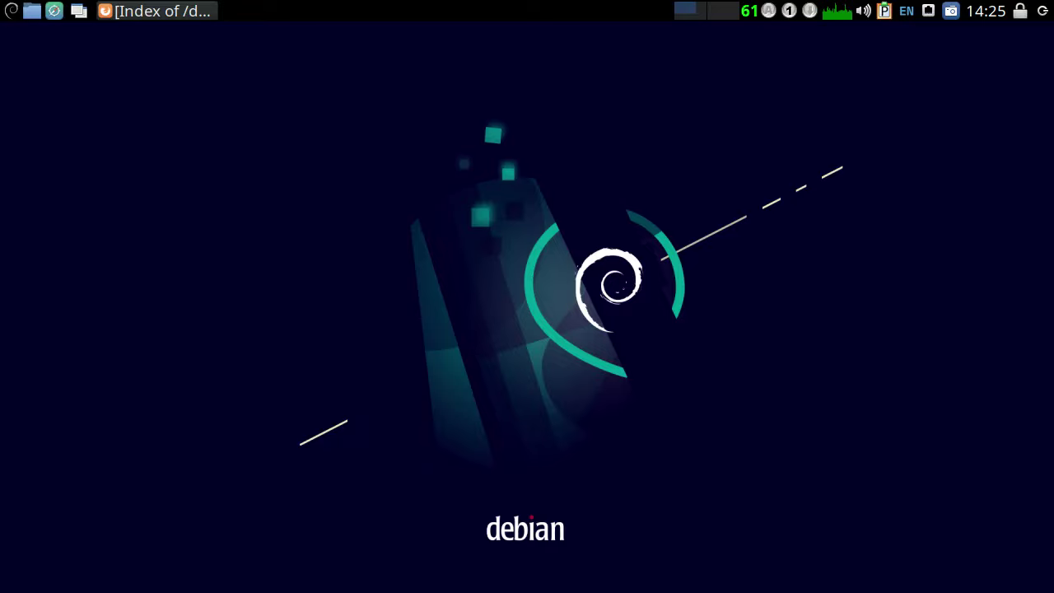
click(12, 11)
mouse_move(76, 212)
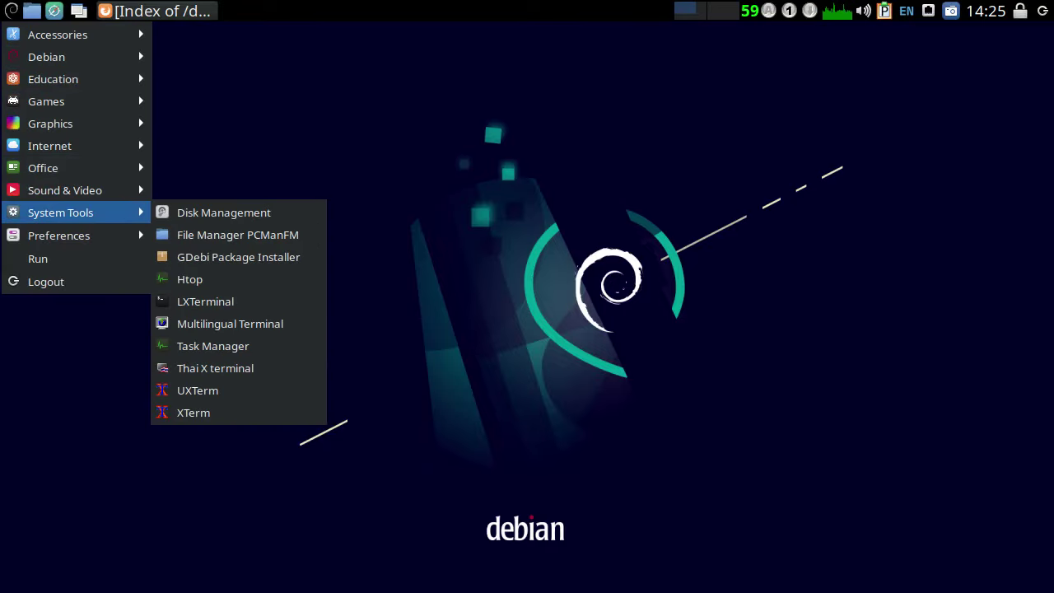
click(205, 302)
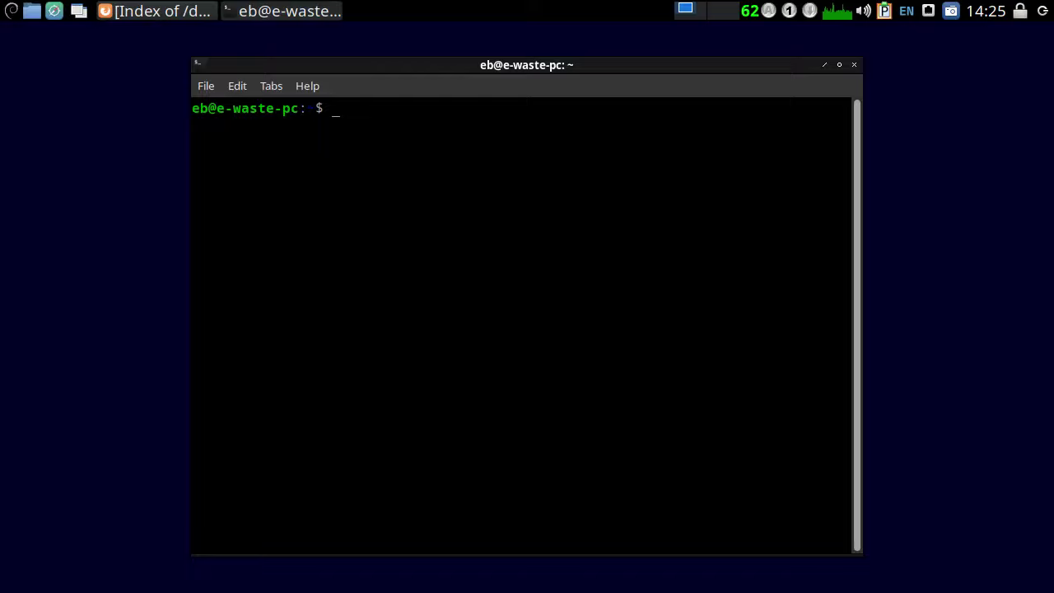
text(neofetch)
key(Return)
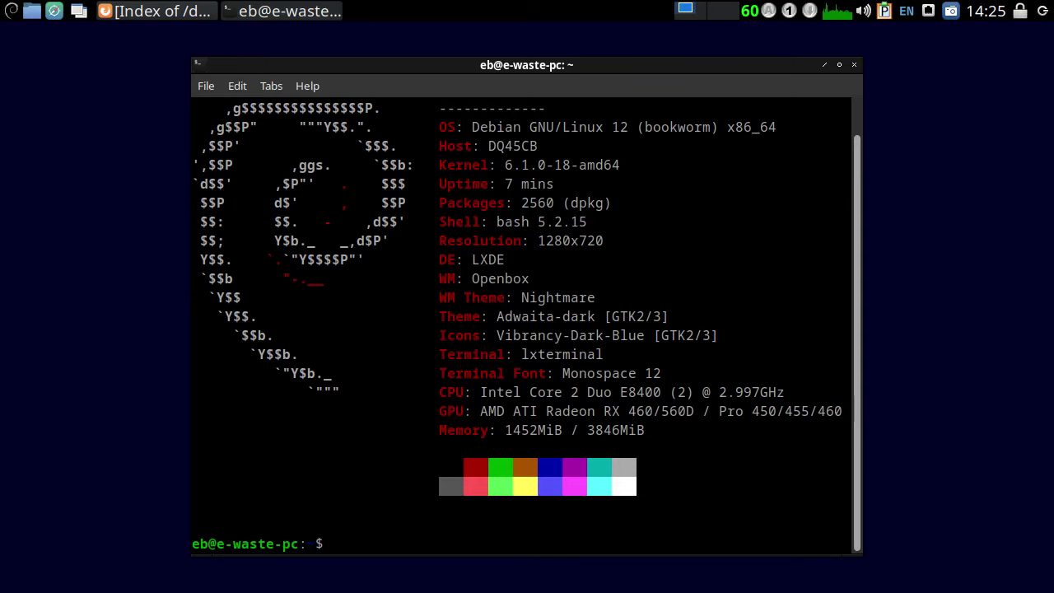
- Reposition the terminal window, highlight the GPU model "AMD ATI Radeon RX 460/560D" in the neofetch output, and close the terminal
drag(526, 65, 402, 79)
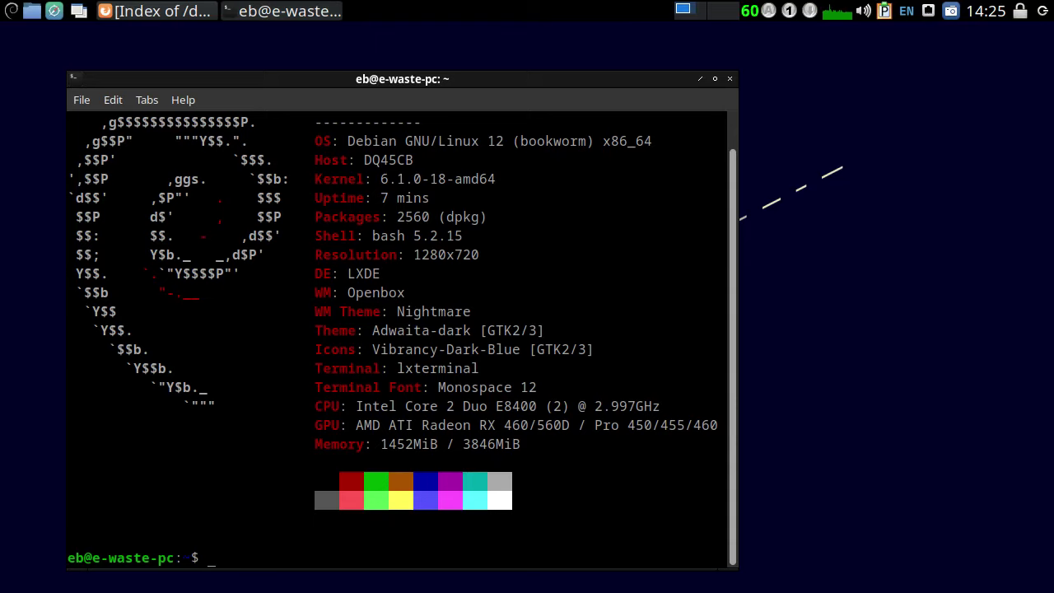
drag(402, 79, 571, 51)
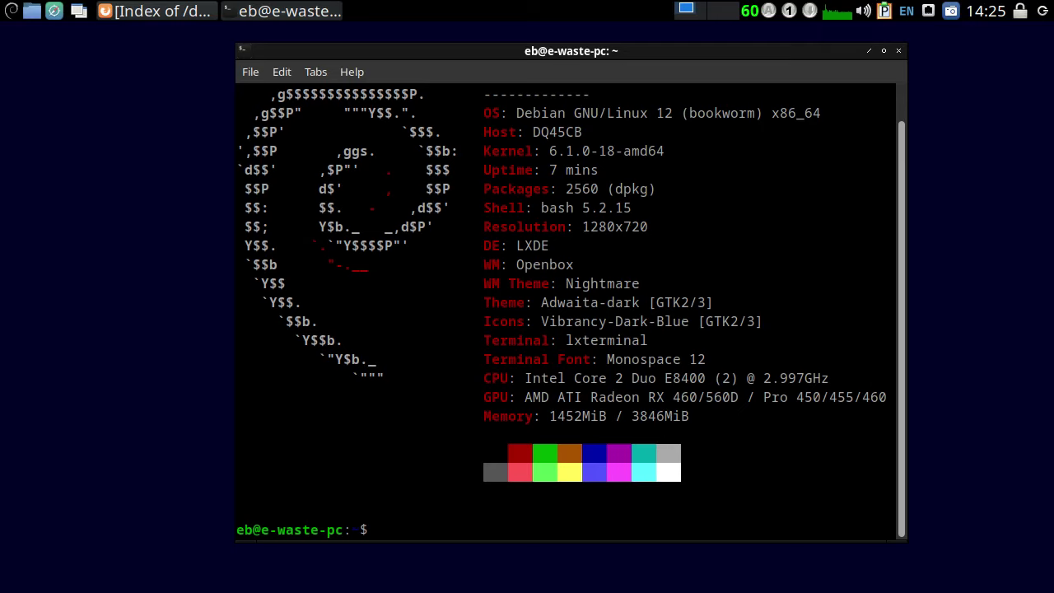
drag(525, 397, 738, 398)
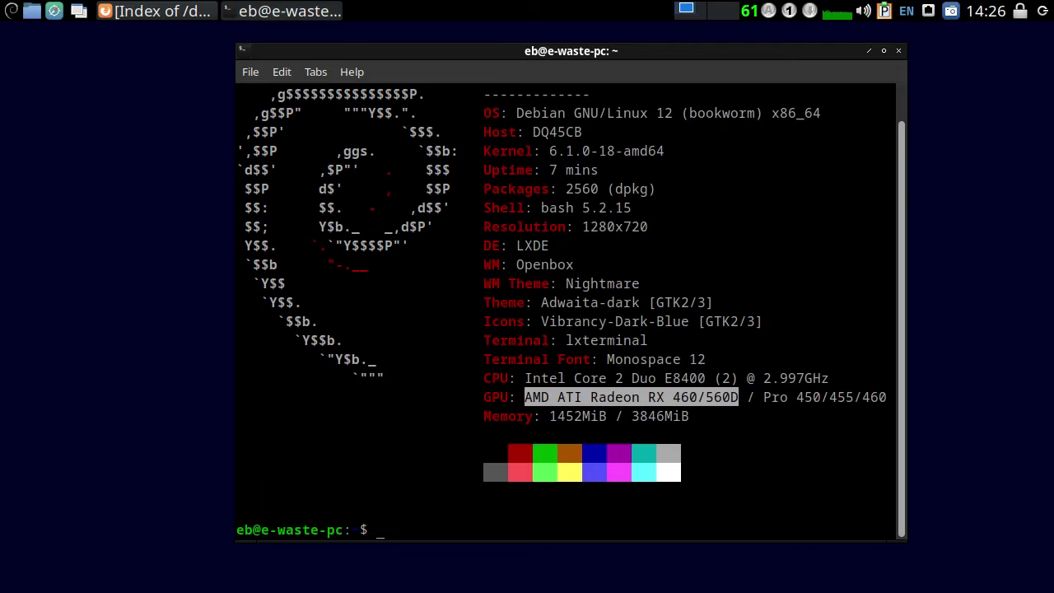
key(ctrl+d)
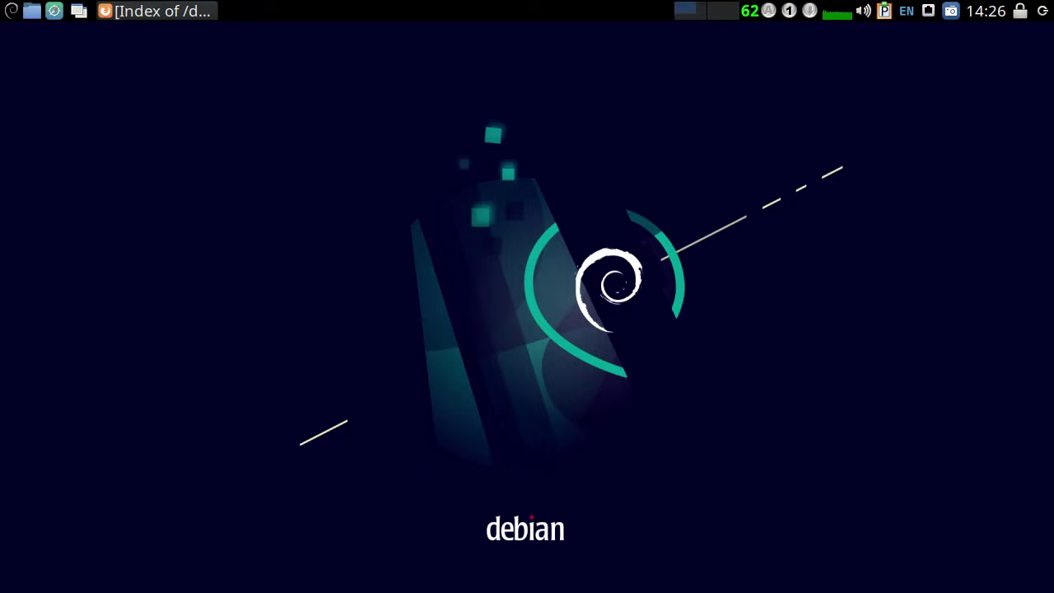
- Look through the applications installed under System Tools
click(12, 11)
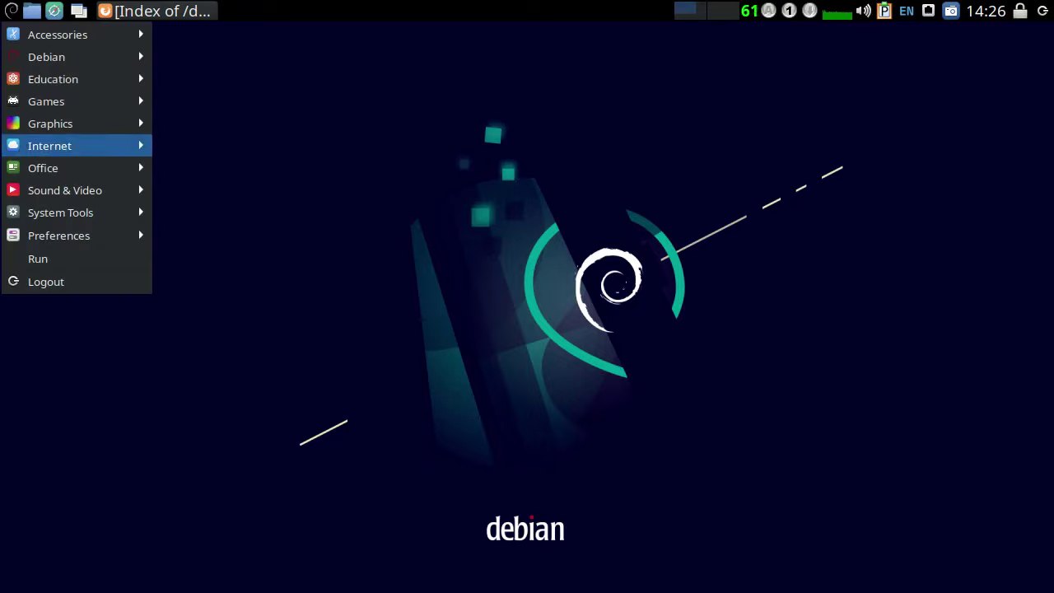
mouse_move(74, 168)
key(Down)
key(Down)
key(Right)
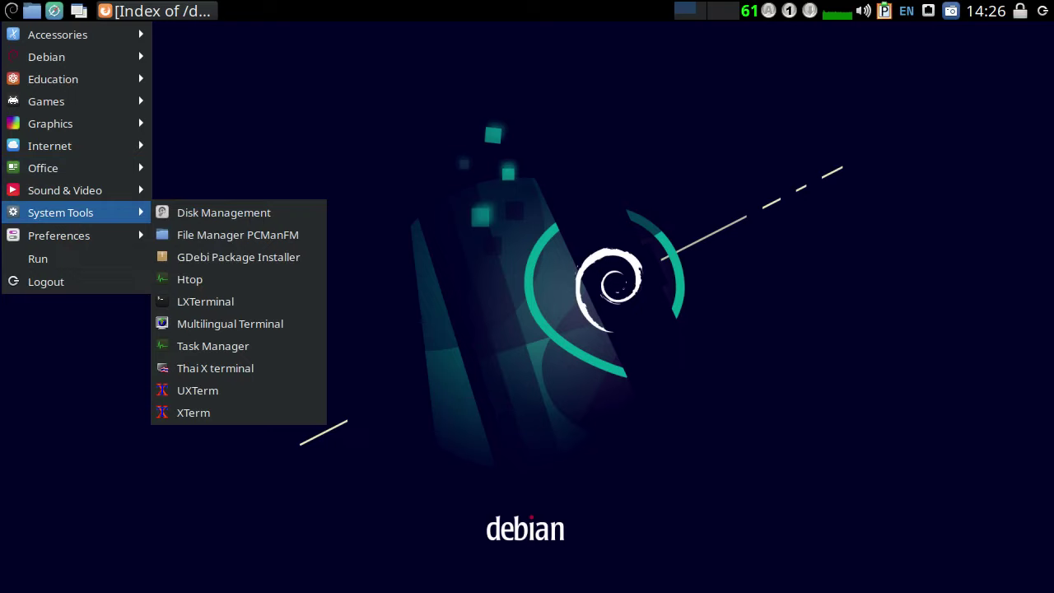
key(Down)
key(Down)
key(Down)
key(Down)
key(Down)
key(Down)
key(Up)
key(Up)
key(Up)
key(Down)
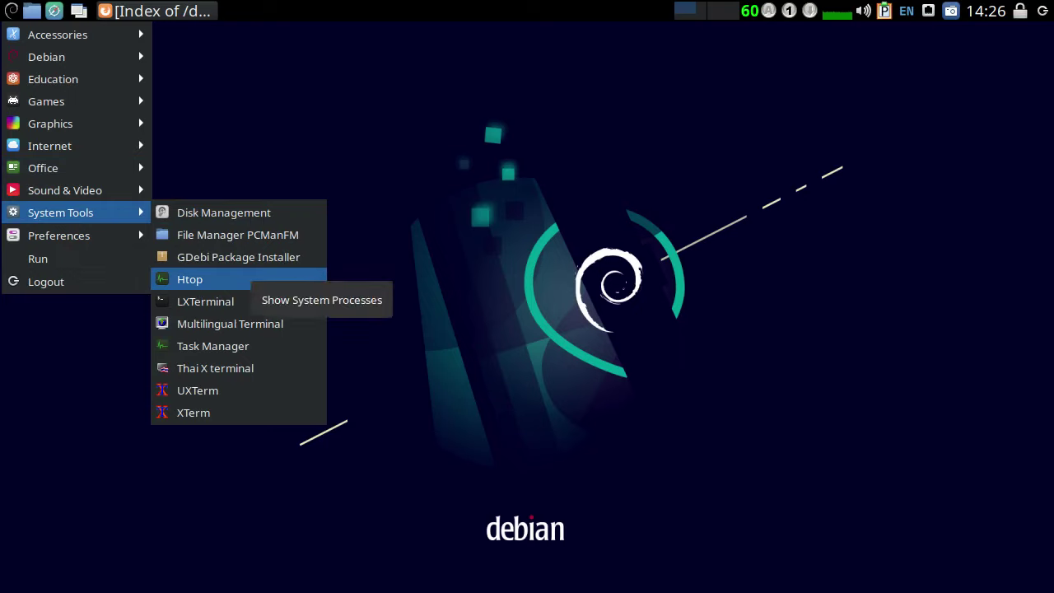
key(Down)
key(Down)
key(Down)
key(Down)
- Look over the remaining application categories up to Accessories, and close the application list
key(Left)
key(Up)
key(Up)
key(Up)
key(Up)
key(Up)
key(Up)
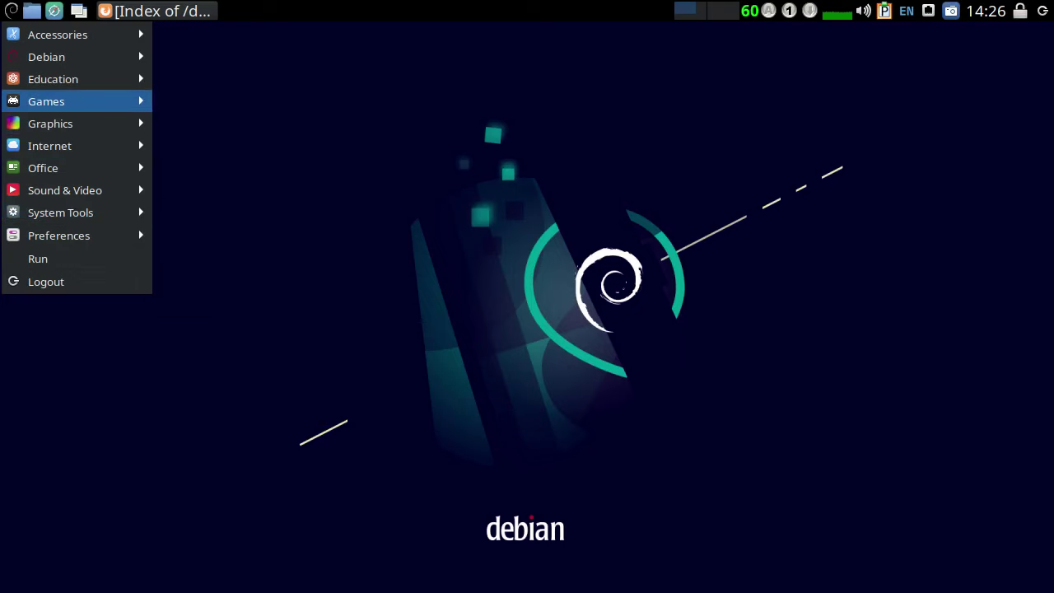
key(Up)
key(Up)
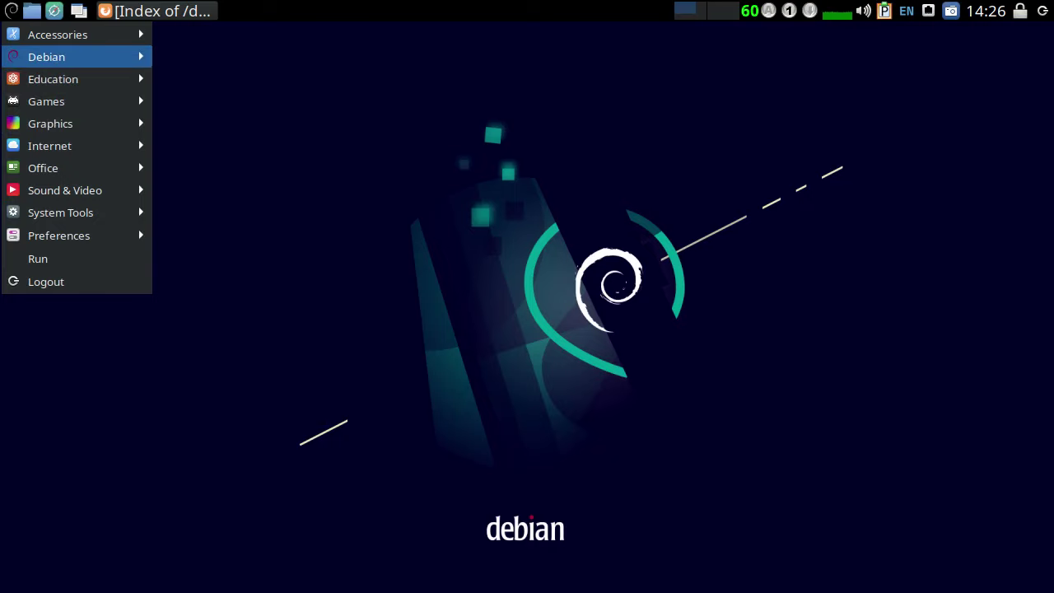
key(Right)
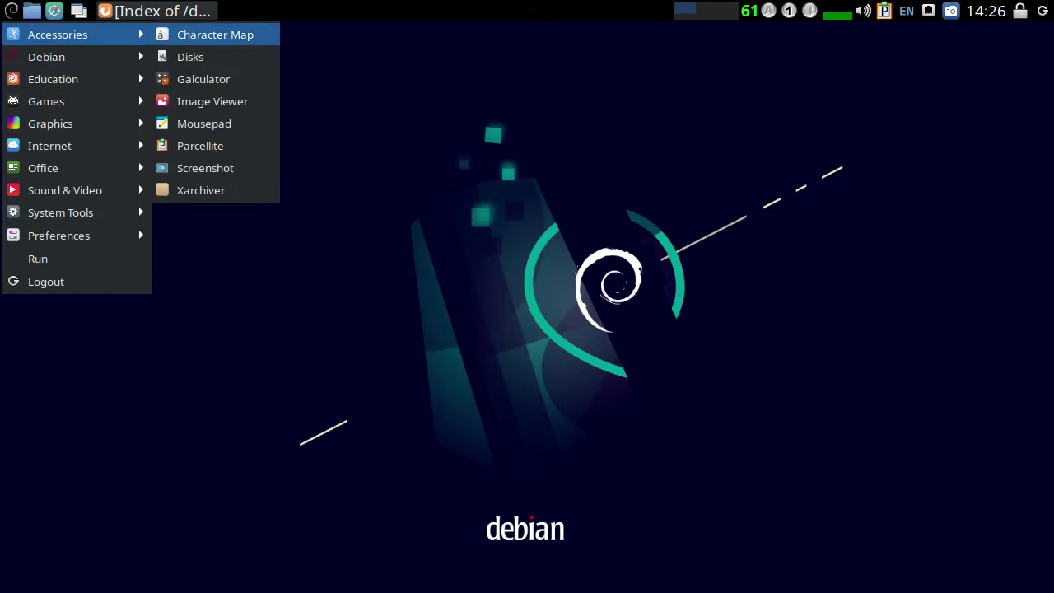
key(Up)
key(Left)
key(Escape)
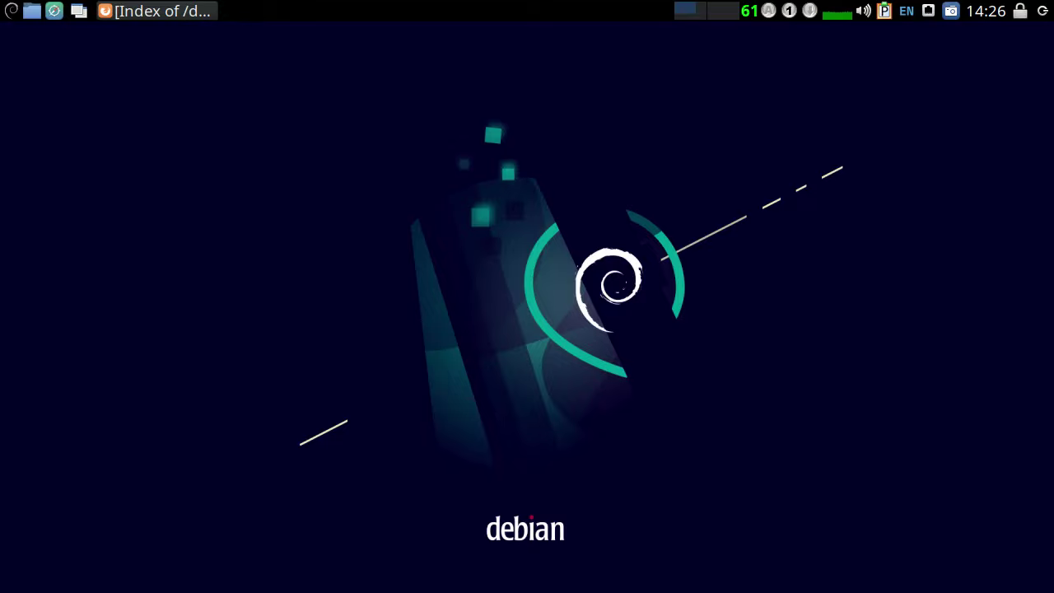
- Browse the application categories to Internet and launch Google Chrome
key(ctrl+Escape)
key(Down)
key(Down)
key(Down)
key(Down)
key(Down)
key(Down)
key(Down)
key(Down)
key(Down)
key(Up)
key(Up)
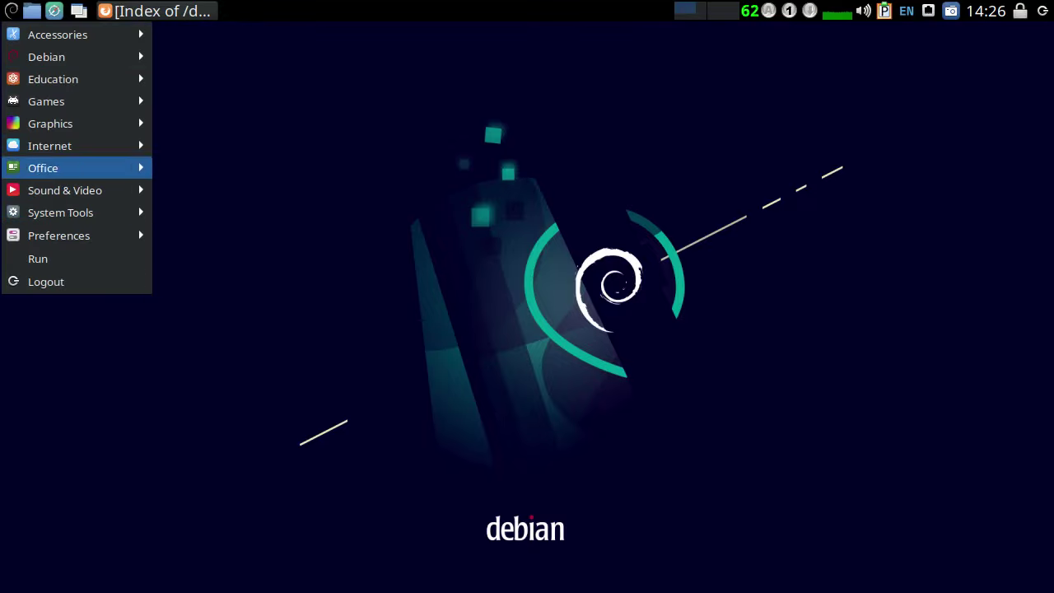
key(Up)
key(Right)
key(Up)
key(Up)
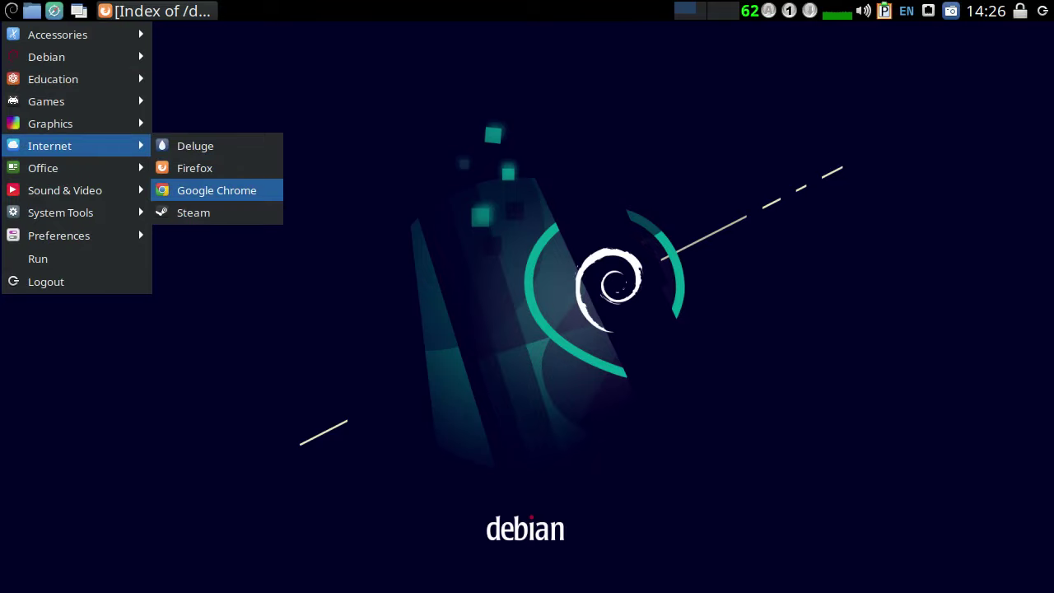
key(Return)
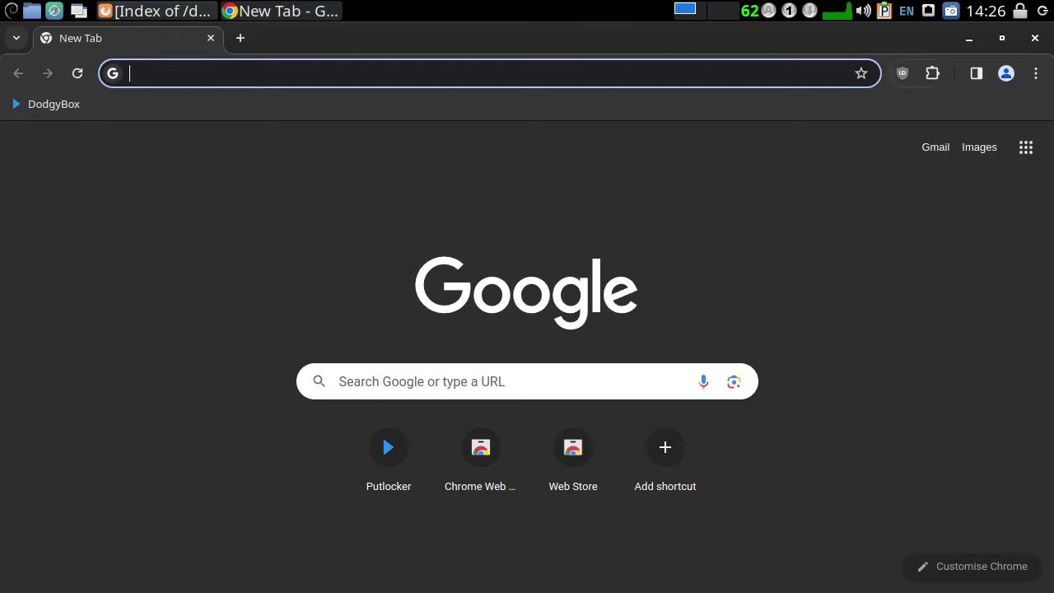
- Check the content-blocking extension's status for the new tab page, and close Google Chrome
click(902, 73)
click(812, 167)
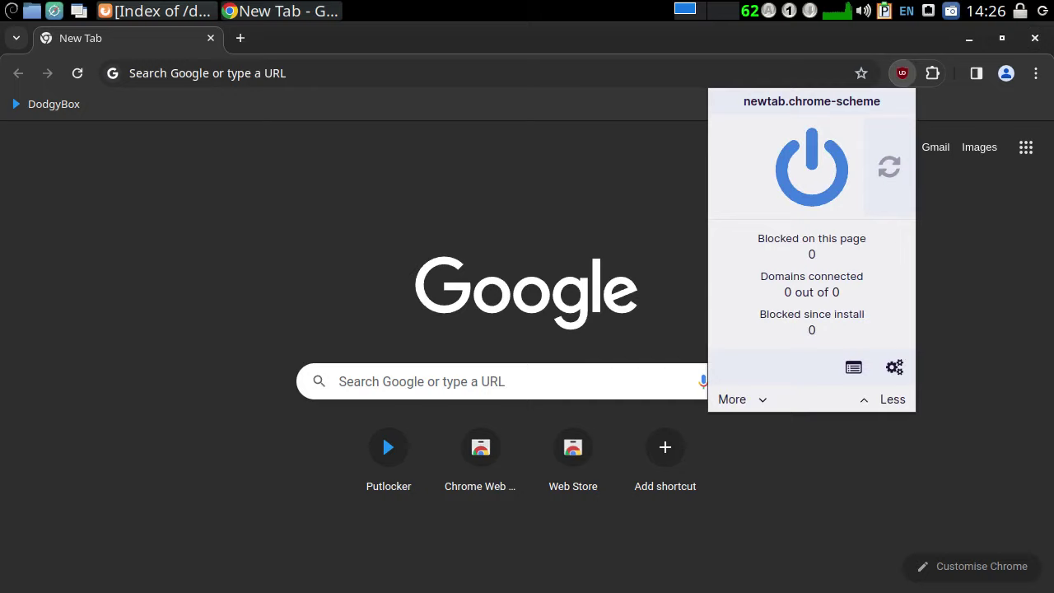
click(129, 74)
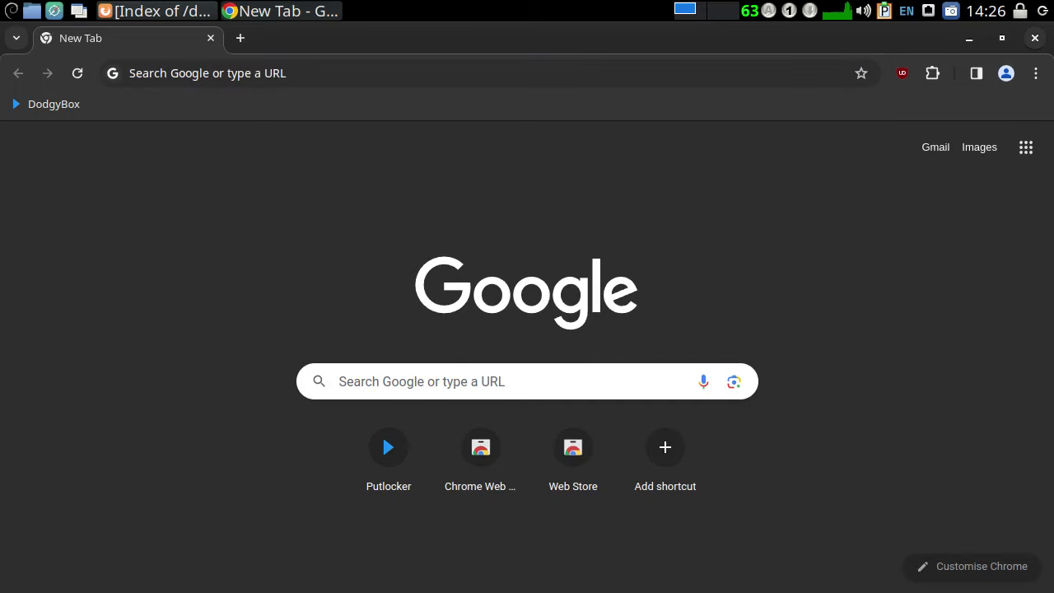
click(1035, 38)
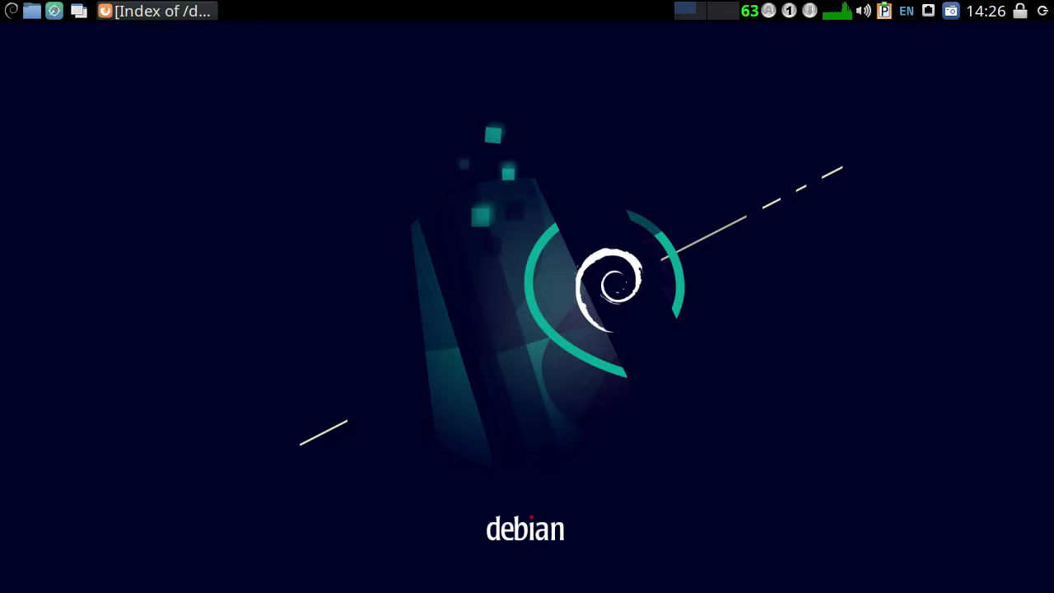
- Check the Ethernet and VPN entries offered by the network applet, and close the list
click(928, 10)
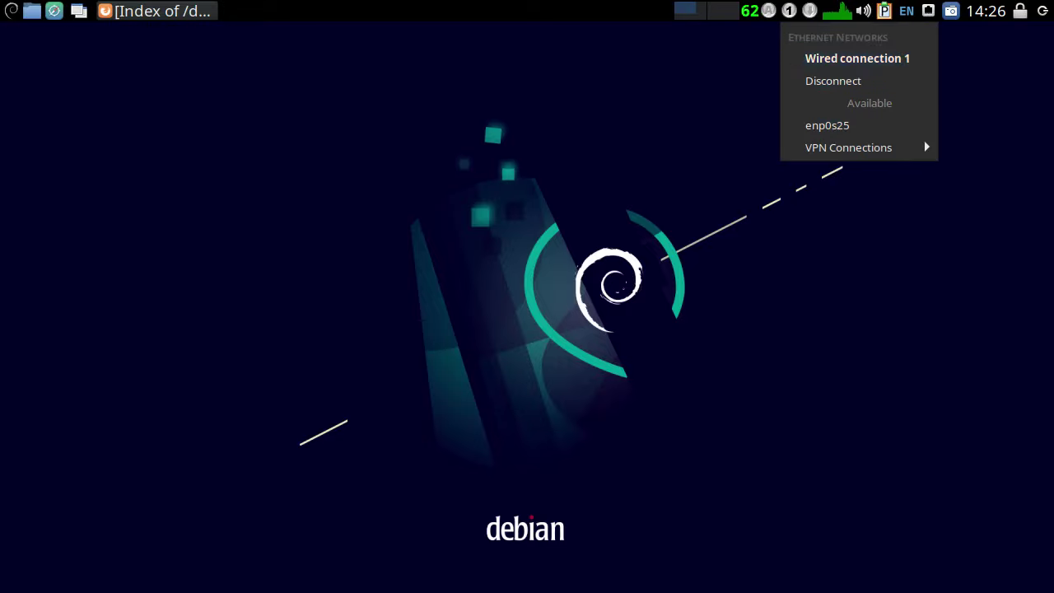
key(Escape)
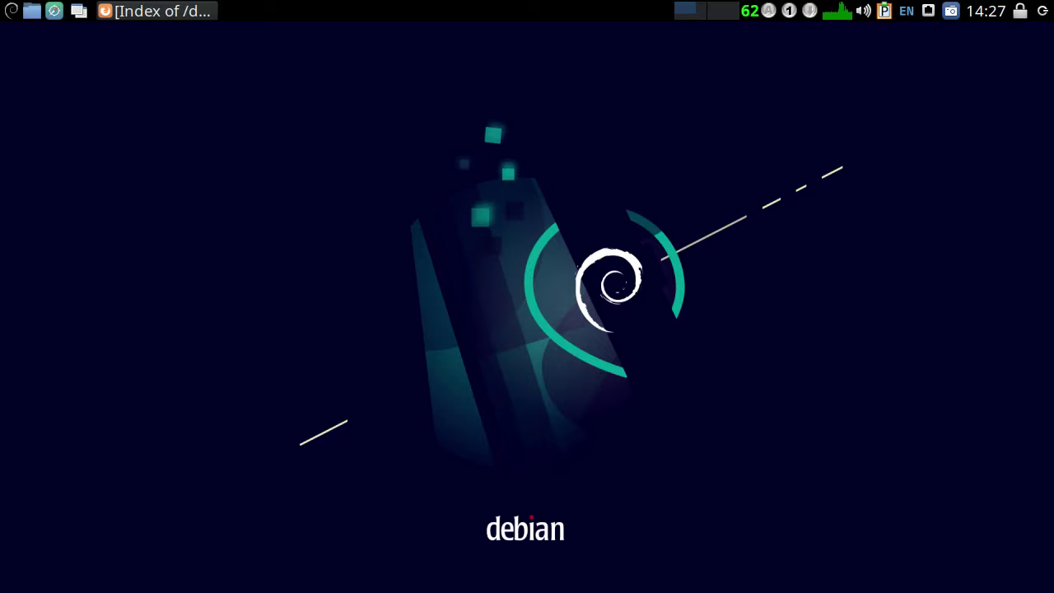
- Launch Synaptic Package Manager from the Preferences applications and authenticate with the account password
key(alt+F1)
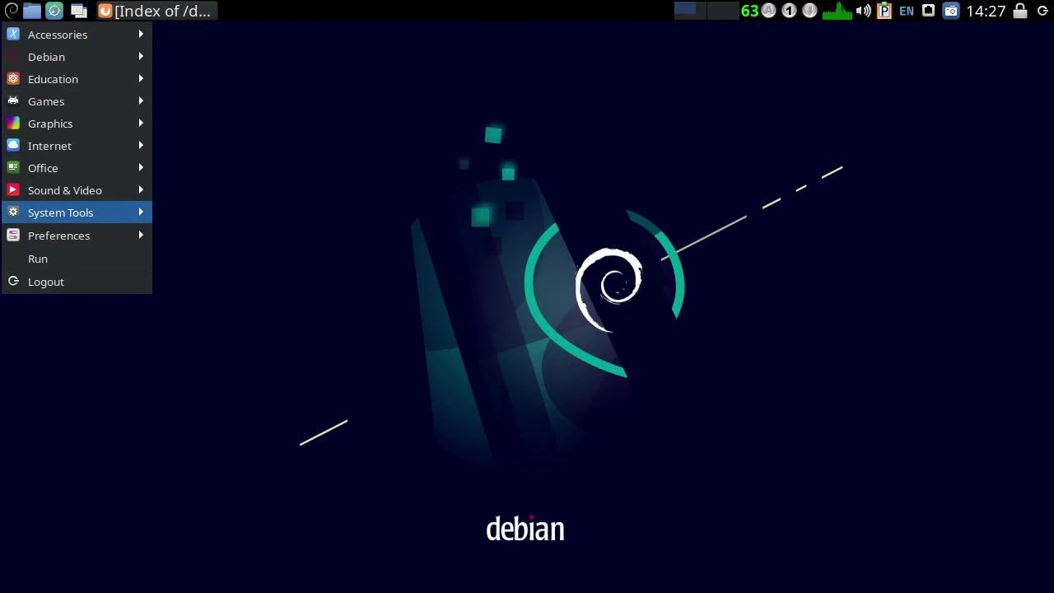
mouse_move(74, 236)
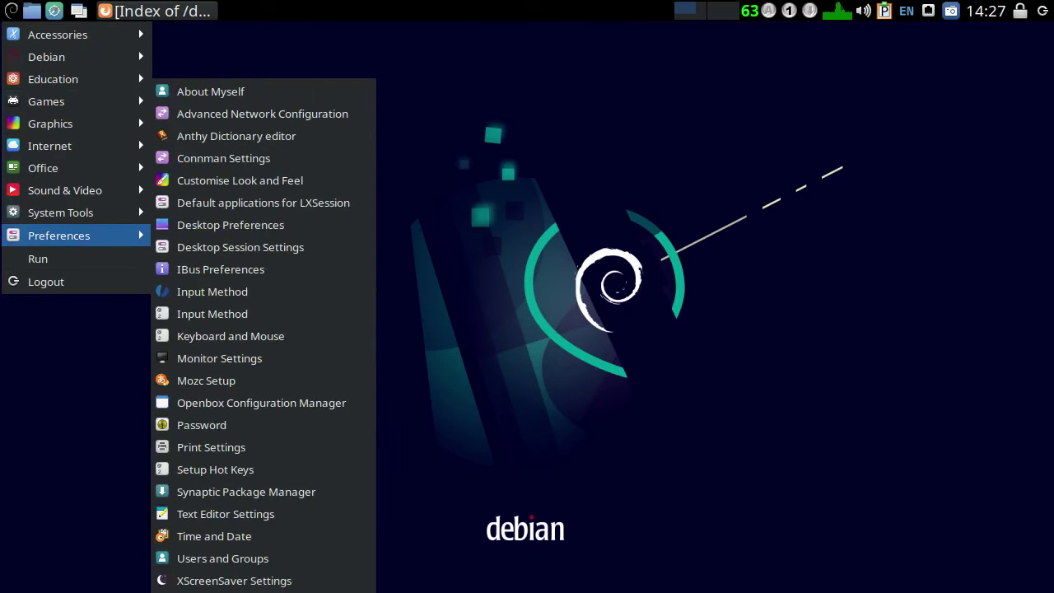
key(Right)
key(Down)
key(Down)
key(Down)
key(Down)
key(Down)
key(Down)
key(Down)
key(Down)
key(Down)
key(Down)
key(Down)
key(Down)
key(Down)
key(Down)
key(Down)
key(Down)
key(Up)
key(Up)
key(Up)
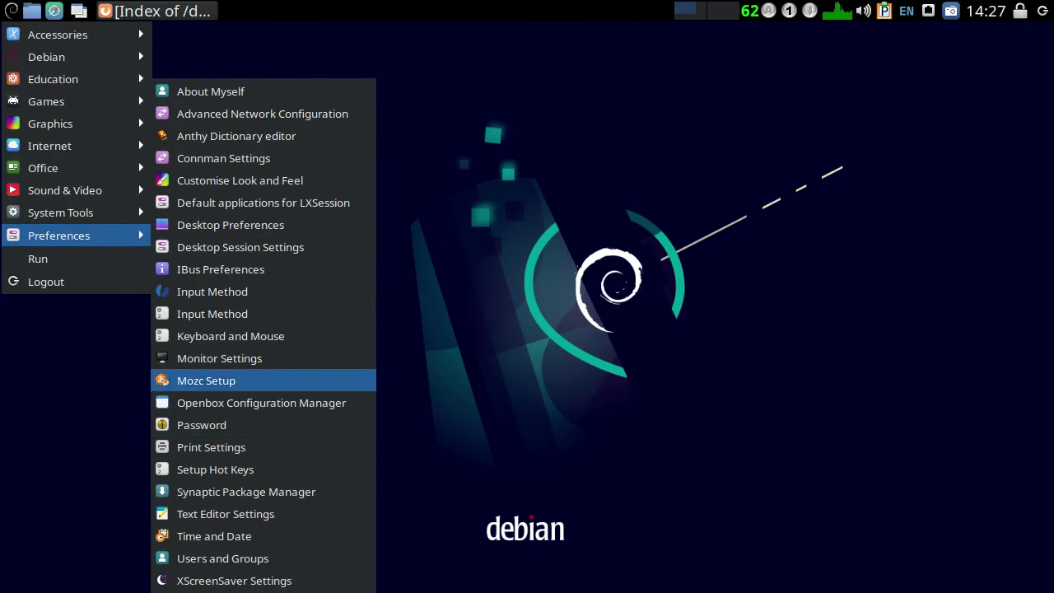
key(Down)
key(Down)
key(Down)
key(Down)
key(Down)
key(Up)
key(Up)
key(Up)
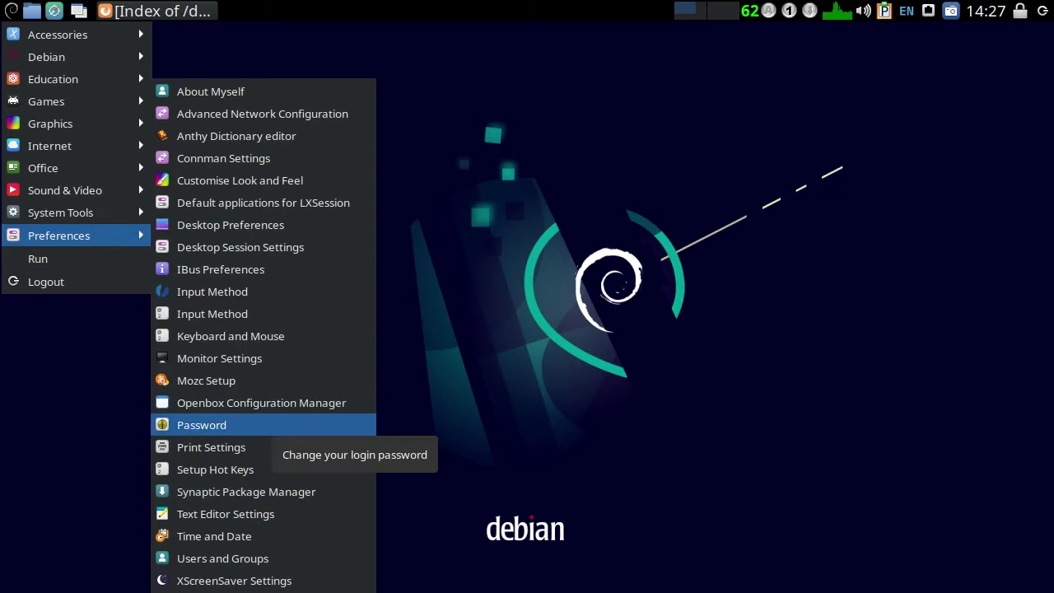
key(Down)
key(Down)
key(Down)
key(Return)
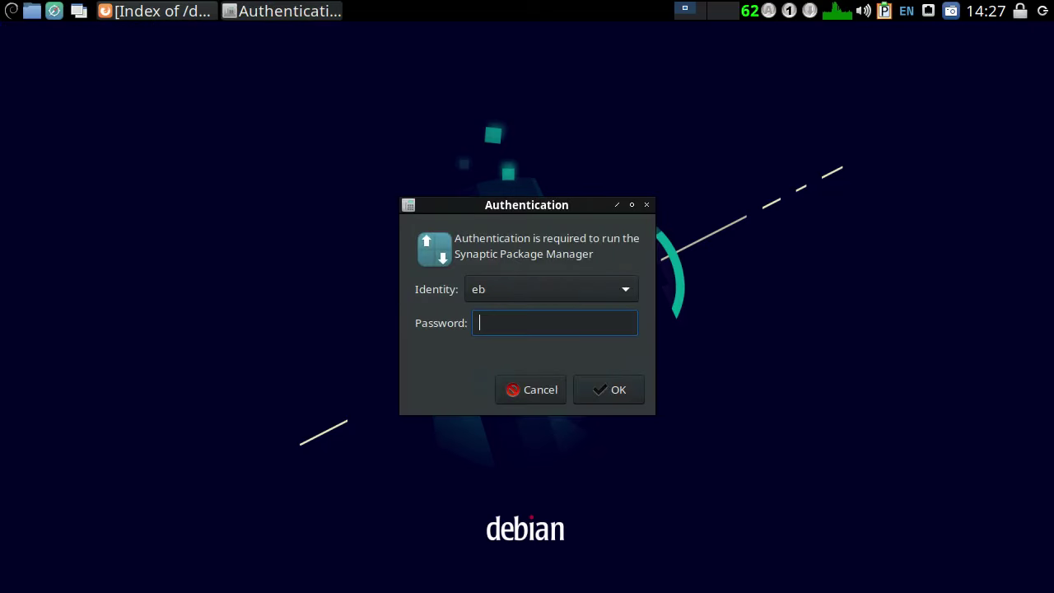
text(****)
key(Return)
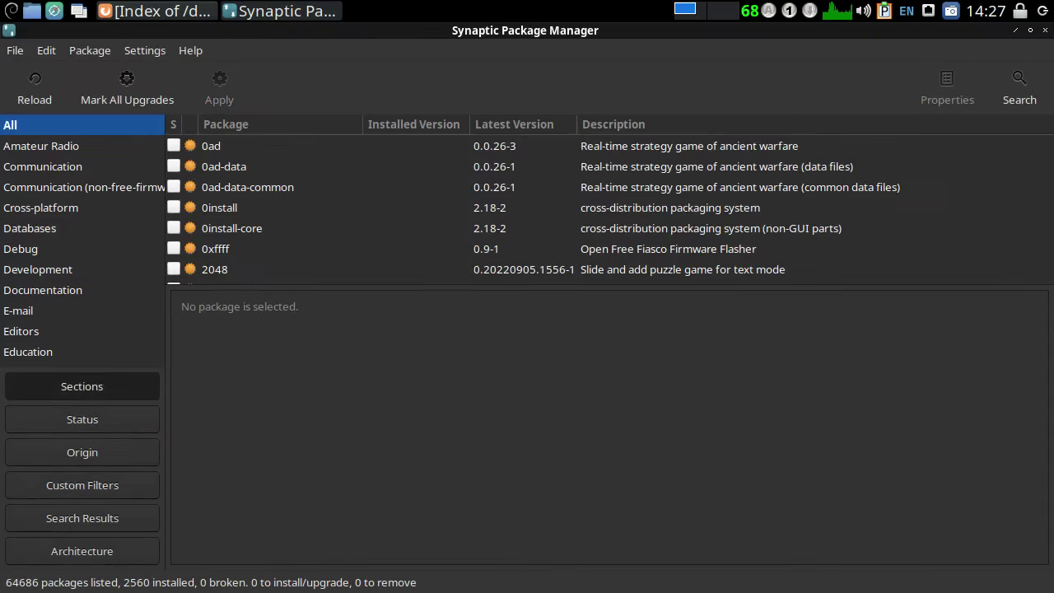
- Search package names and descriptions for "netwrok manager"
click(1019, 86)
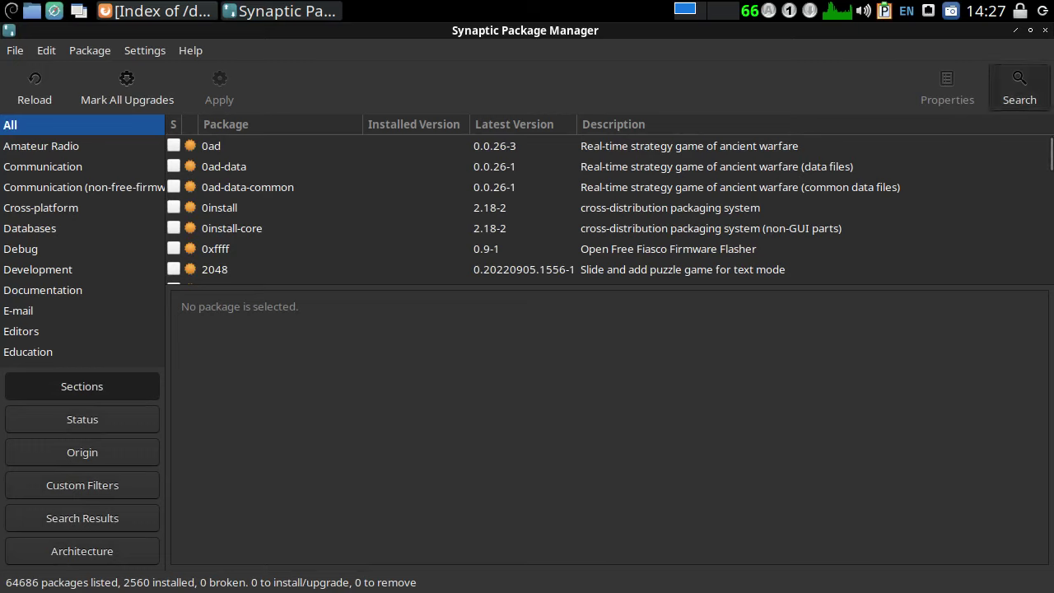
text(ne)
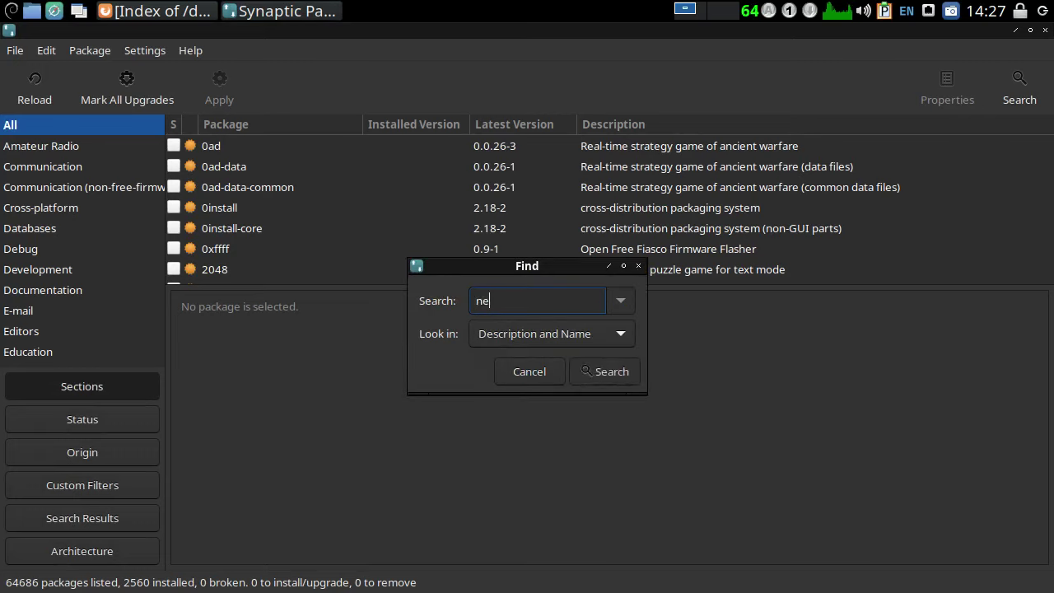
text(twrok manager)
key(Return)
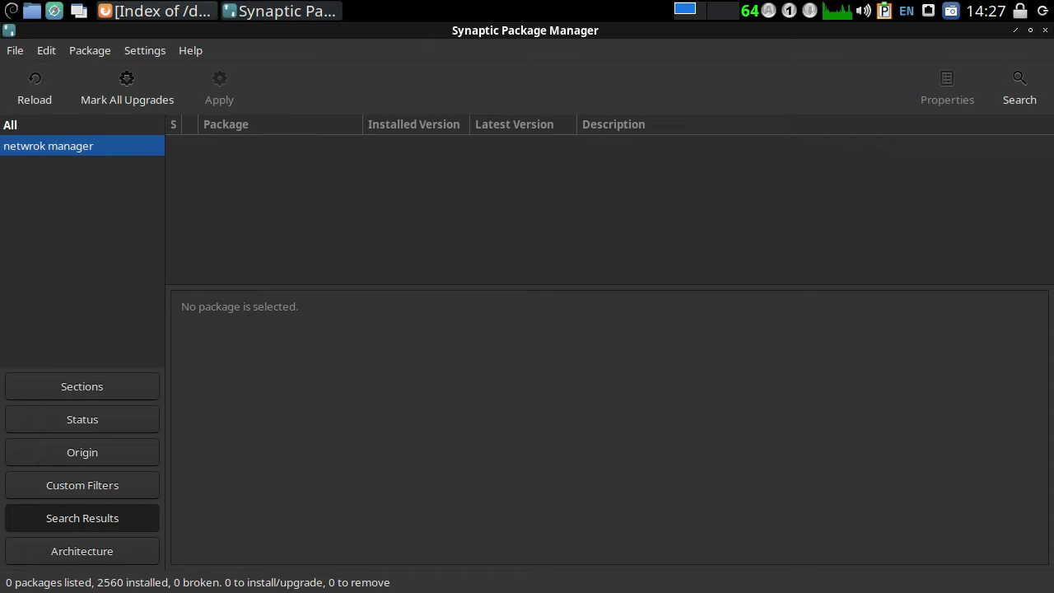
- Search the packages again with the term hyphenated as "netwrok-manager"
key(ctrl+f)
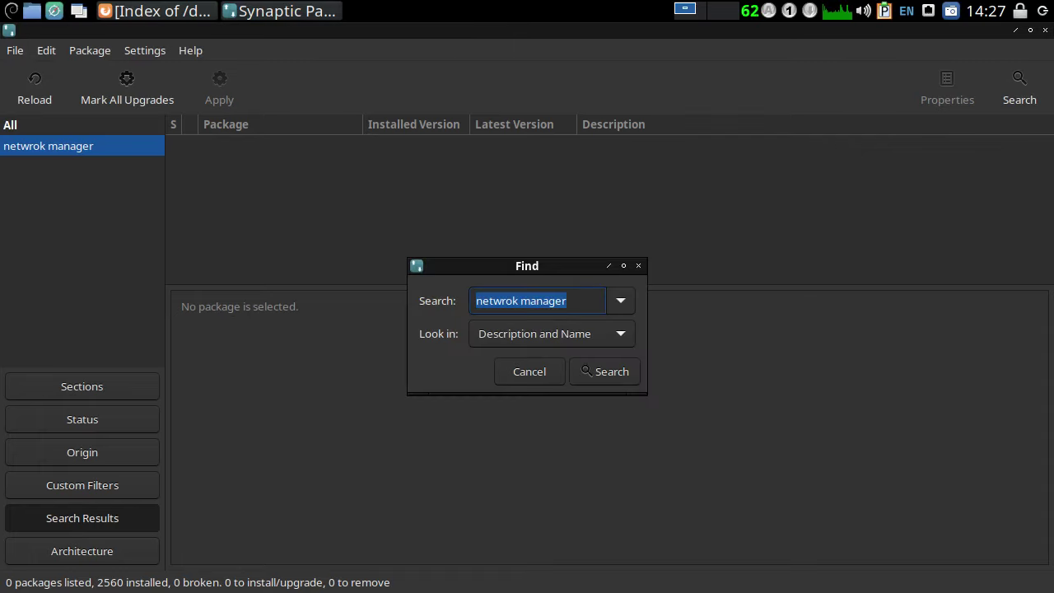
click(519, 300)
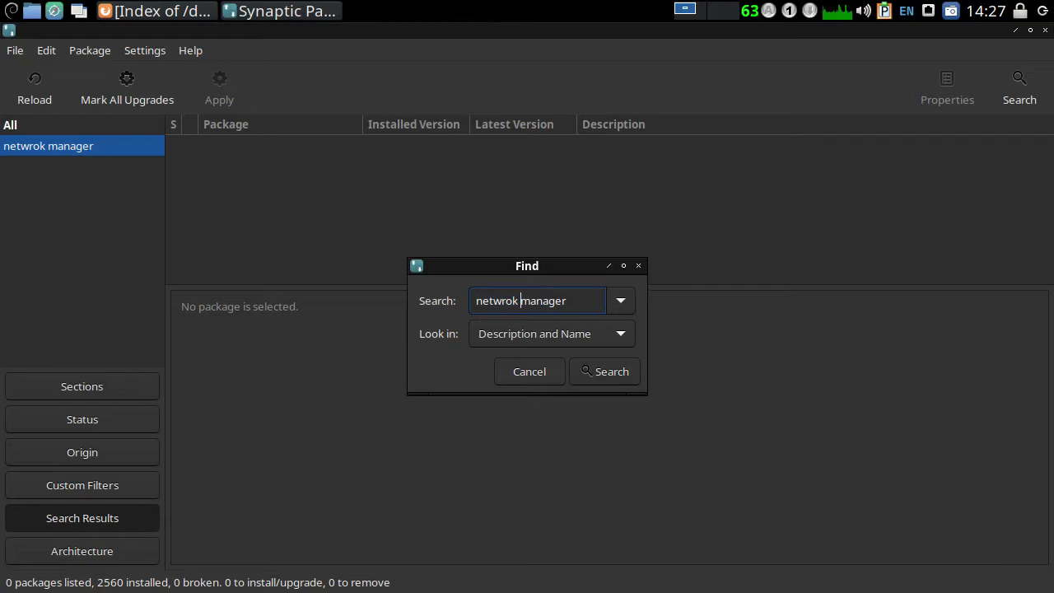
key(BackSpace)
text(-)
key(Return)
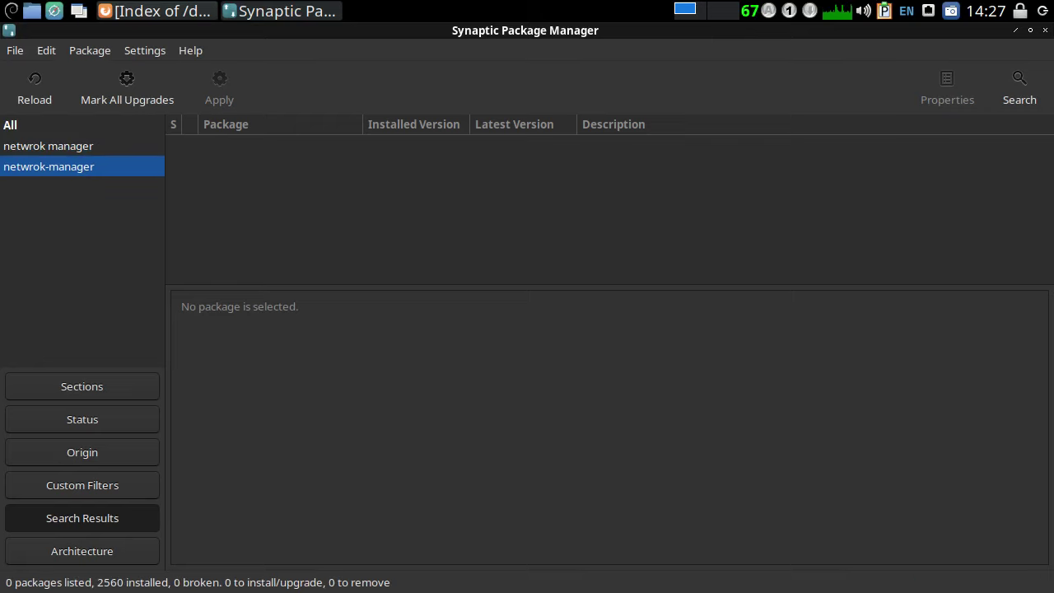
- Search package names and descriptions for "gnome network manager"
key(ctrl+f)
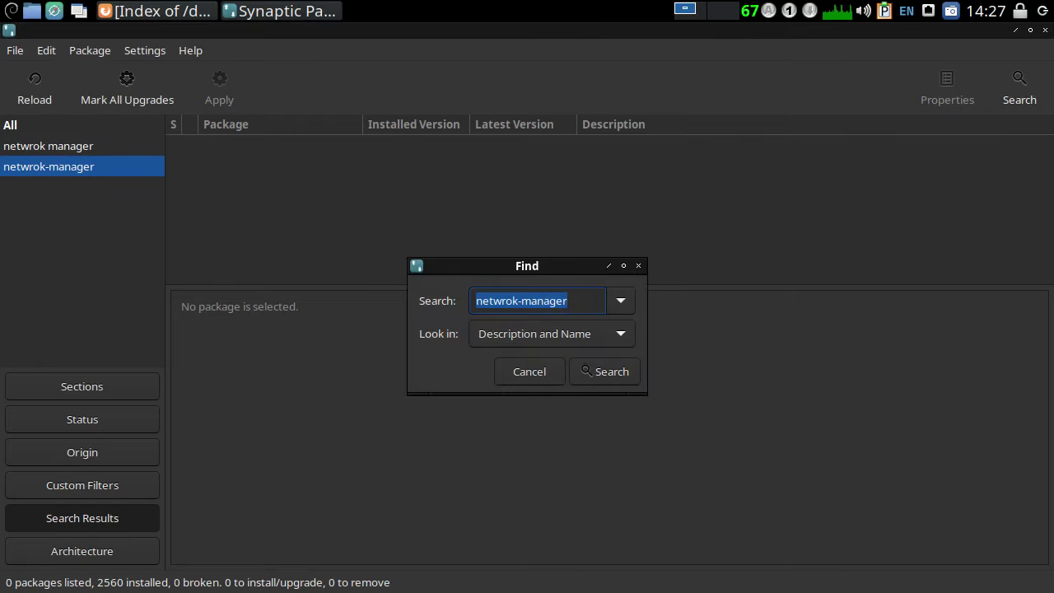
key(BackSpace)
text(g)
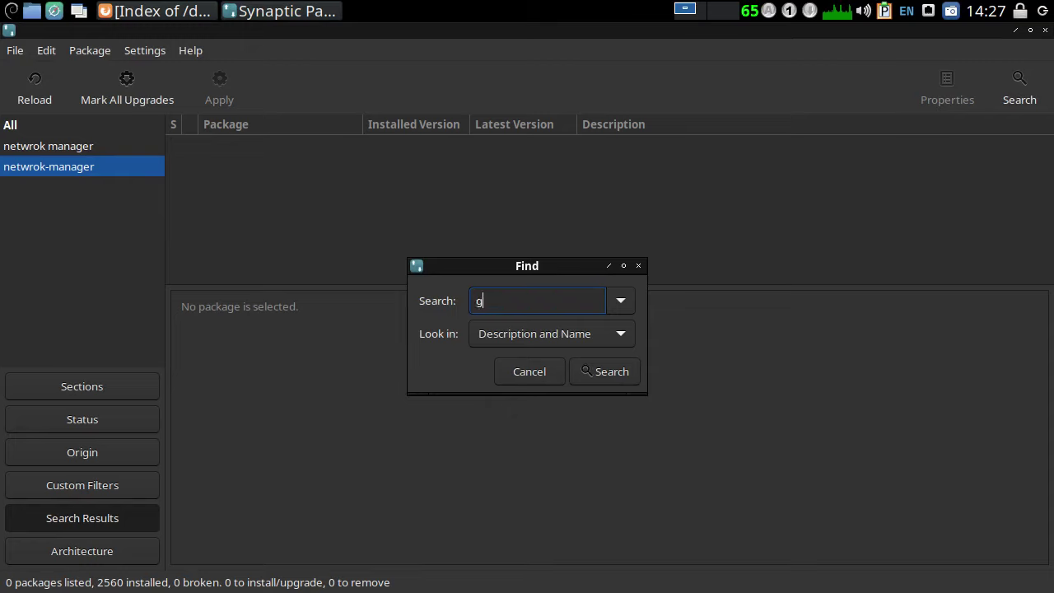
text(nome network)
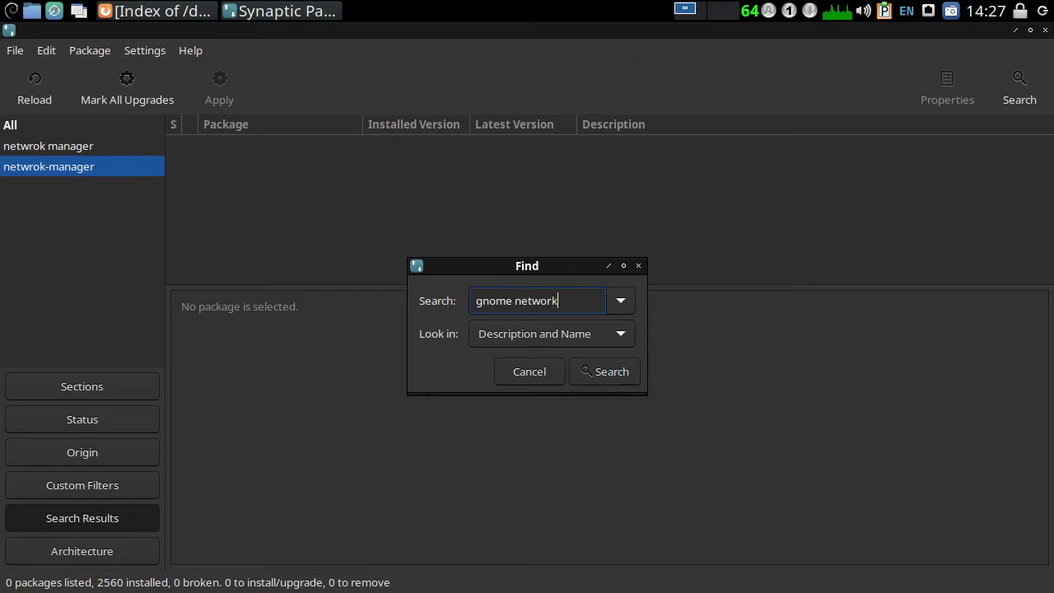
text( manager)
key(Return)
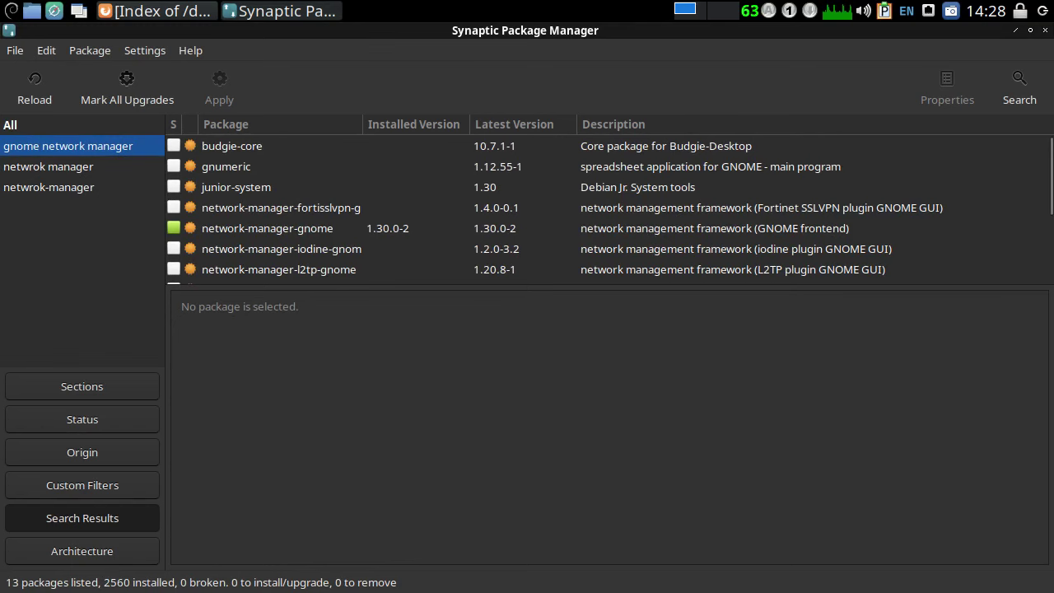
- View the descriptions of the network-manager-gnome and network-manager-l2tp-gnome packages, and quit the package manager
click(267, 228)
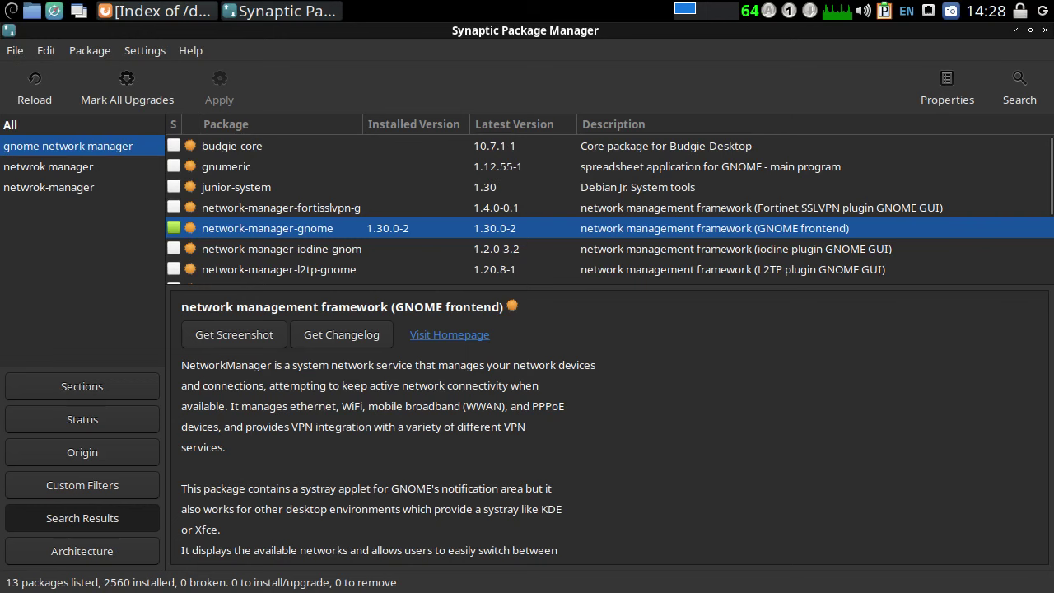
right_click(274, 272)
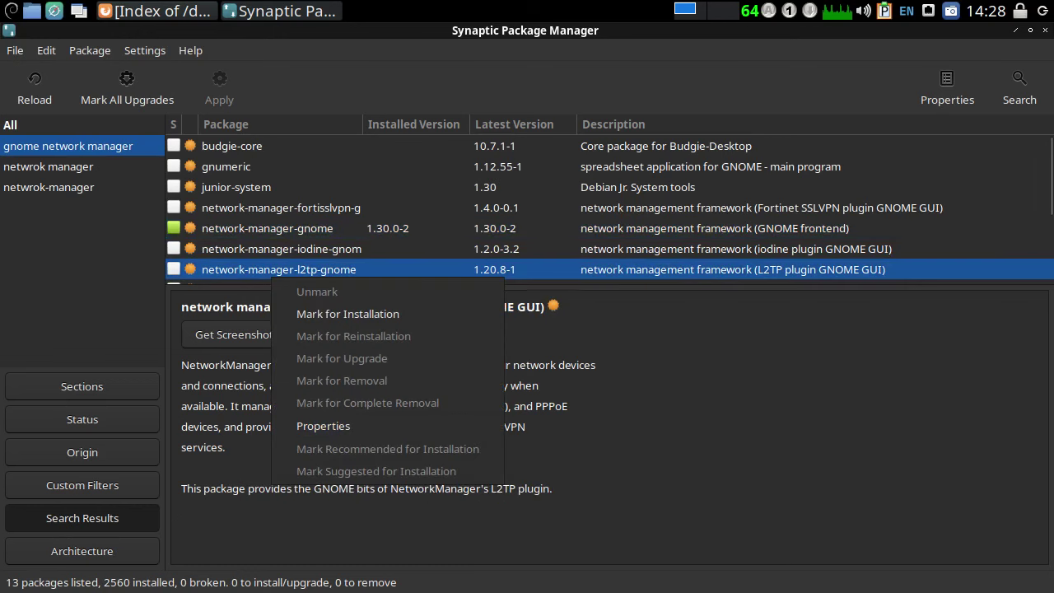
key(Escape)
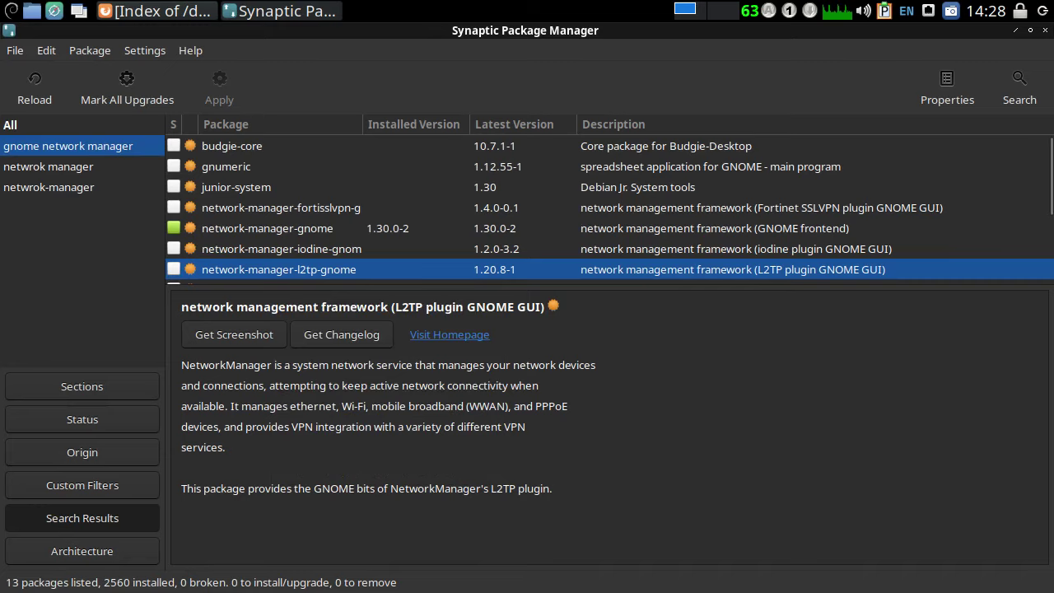
key(ctrl+q)
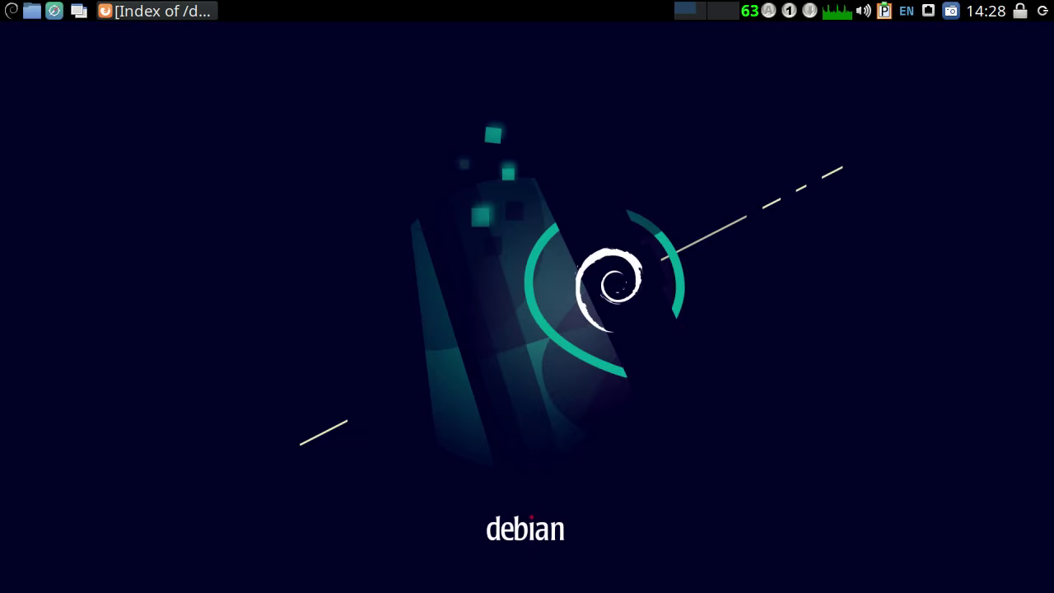
- Open the network connection editor and display the IPv4 settings of the enp0s25 Ethernet connection
right_click(929, 11)
click(838, 104)
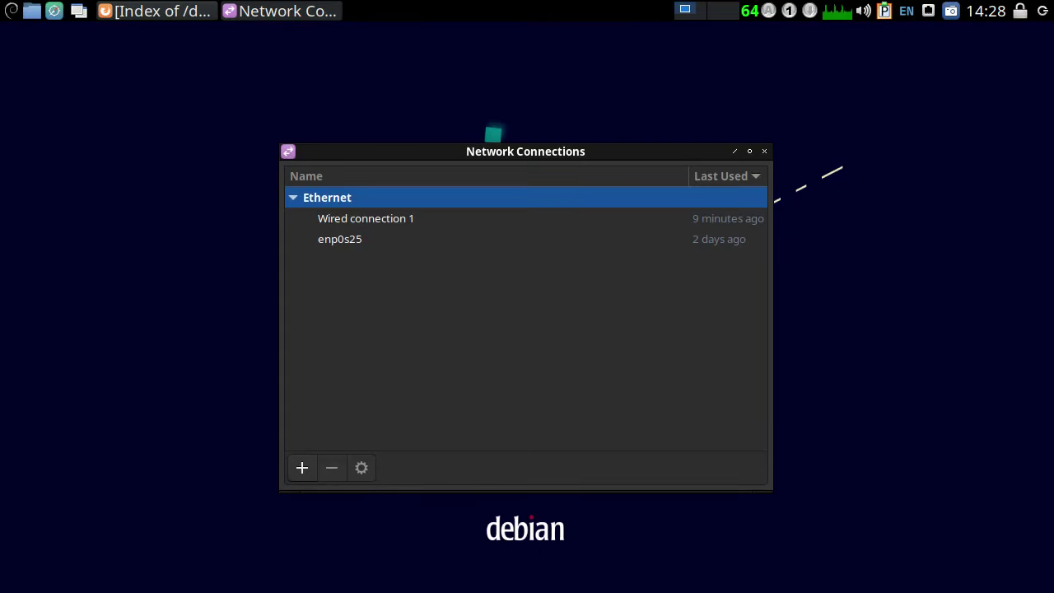
click(340, 239)
click(360, 467)
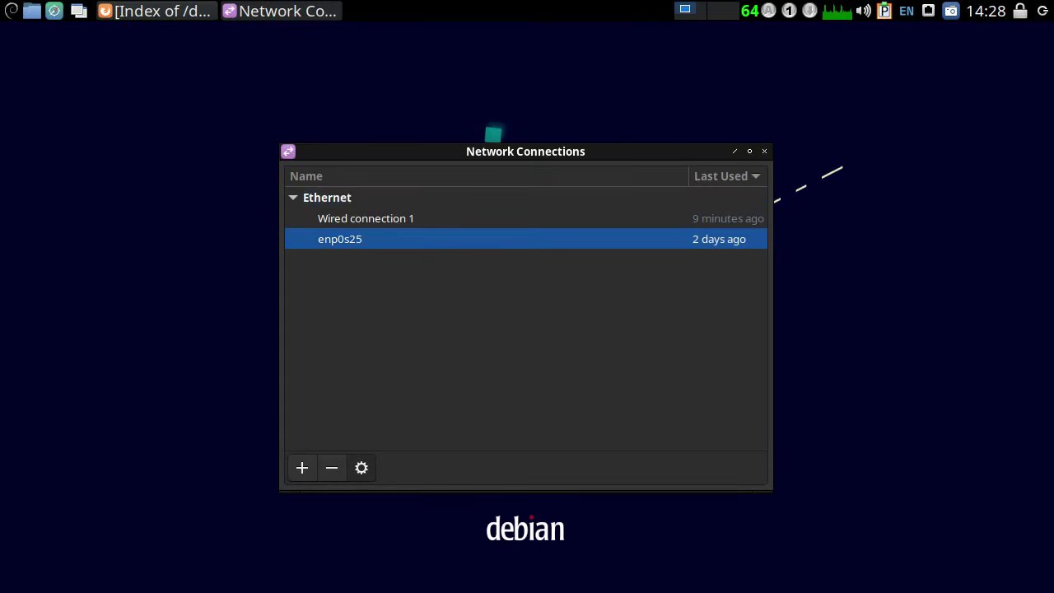
key(ctrl+Tab)
key(ctrl+Tab)
key(ctrl+Tab)
key(ctrl+Tab)
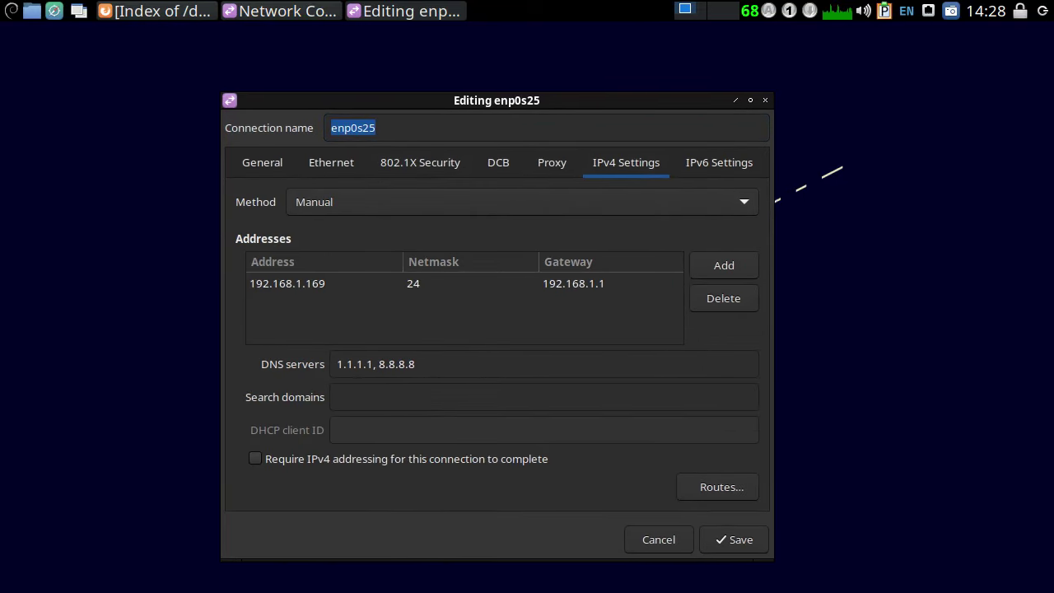
drag(497, 100, 342, 95)
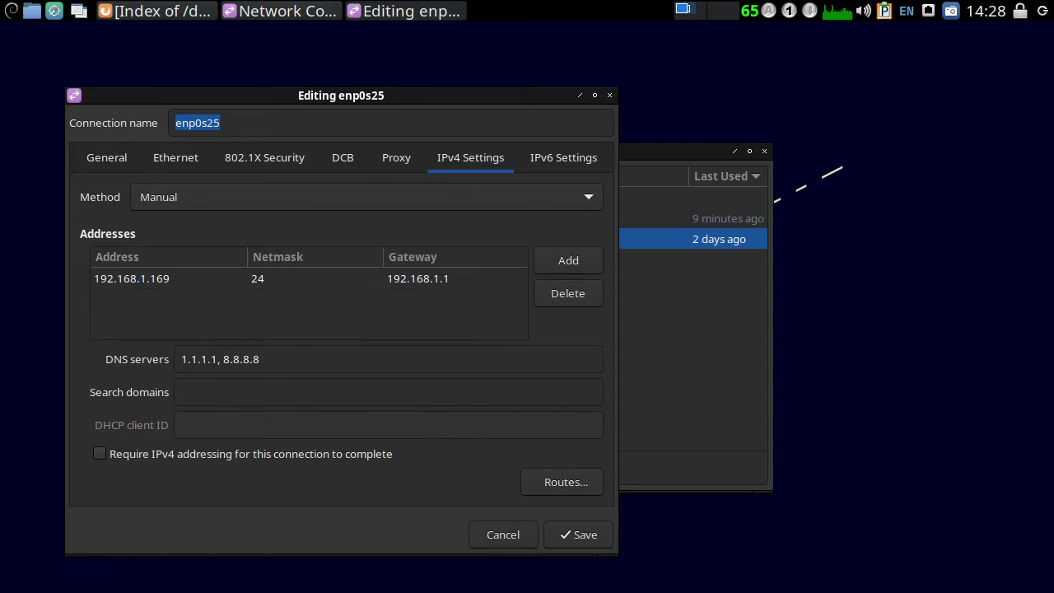
- Set the netmask of the enp0s25 connection's IPv4 address to 25.255.255.0 and save the connection
click(279, 278)
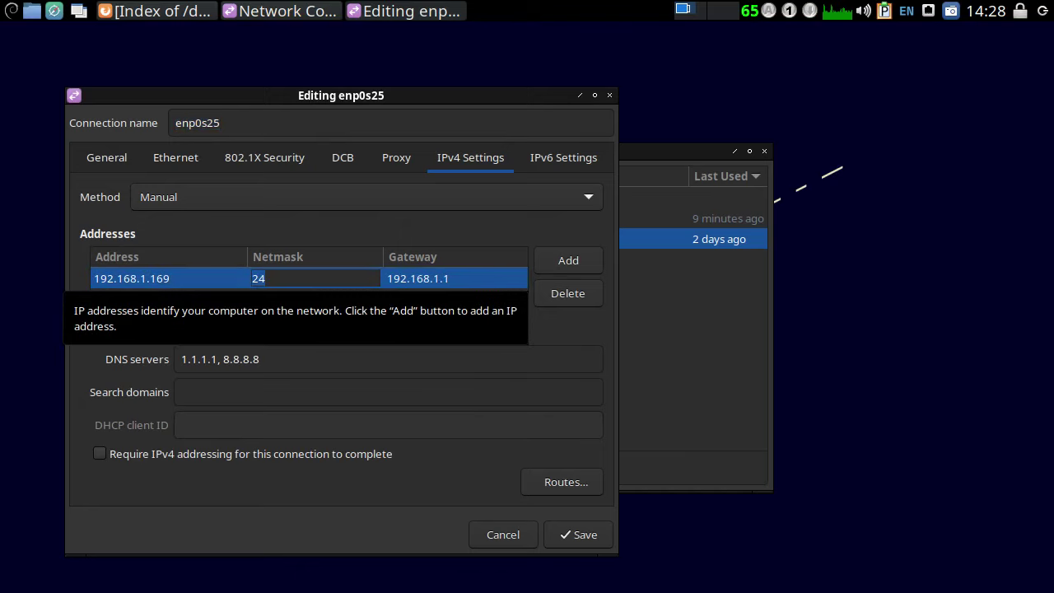
click(267, 278)
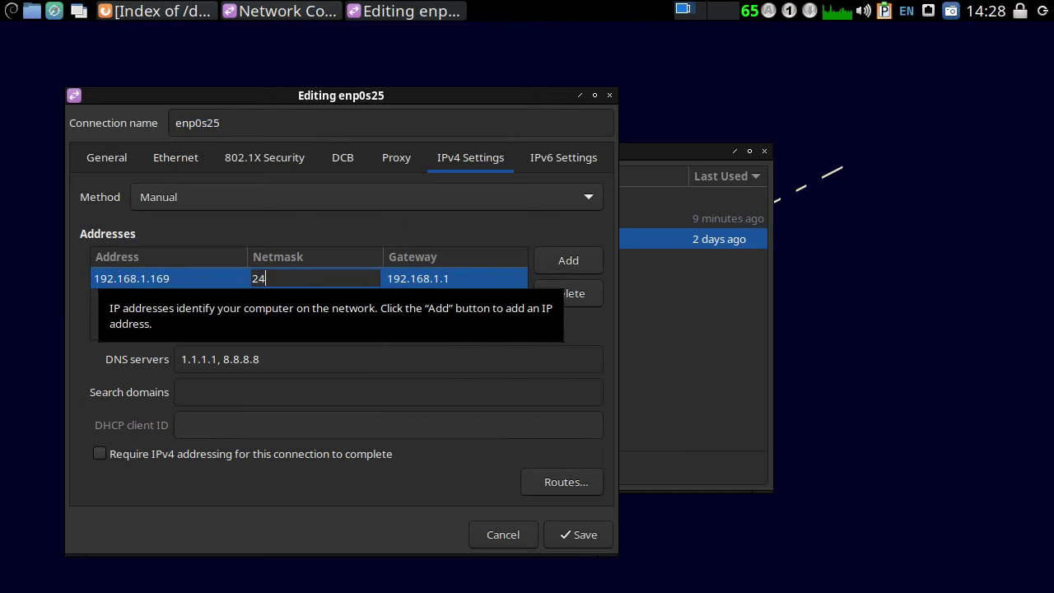
key(BackSpace)
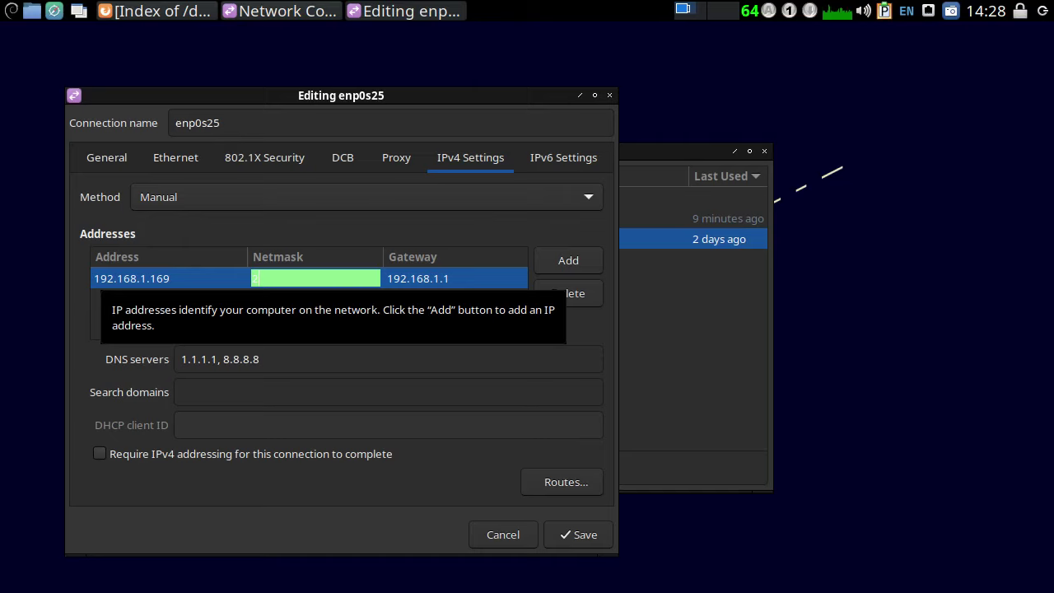
text(55)
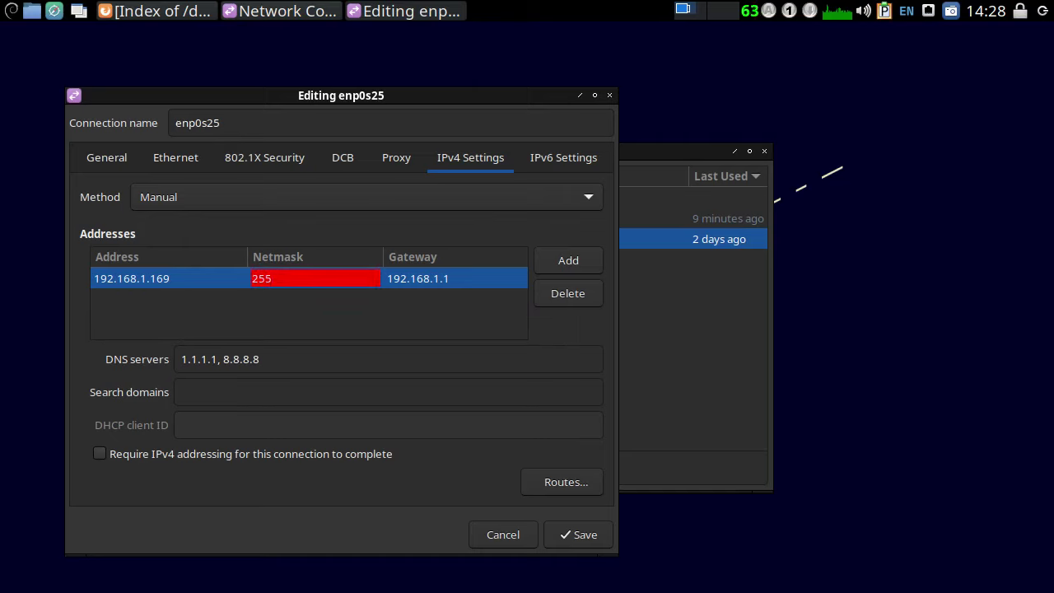
key(BackSpace)
text(.255.255.0)
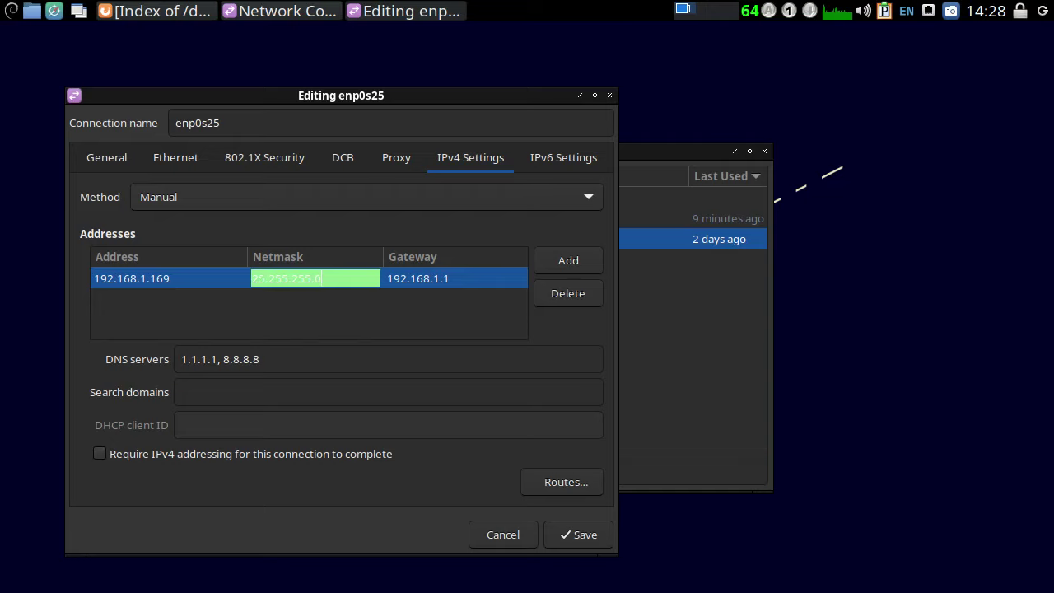
key(Return)
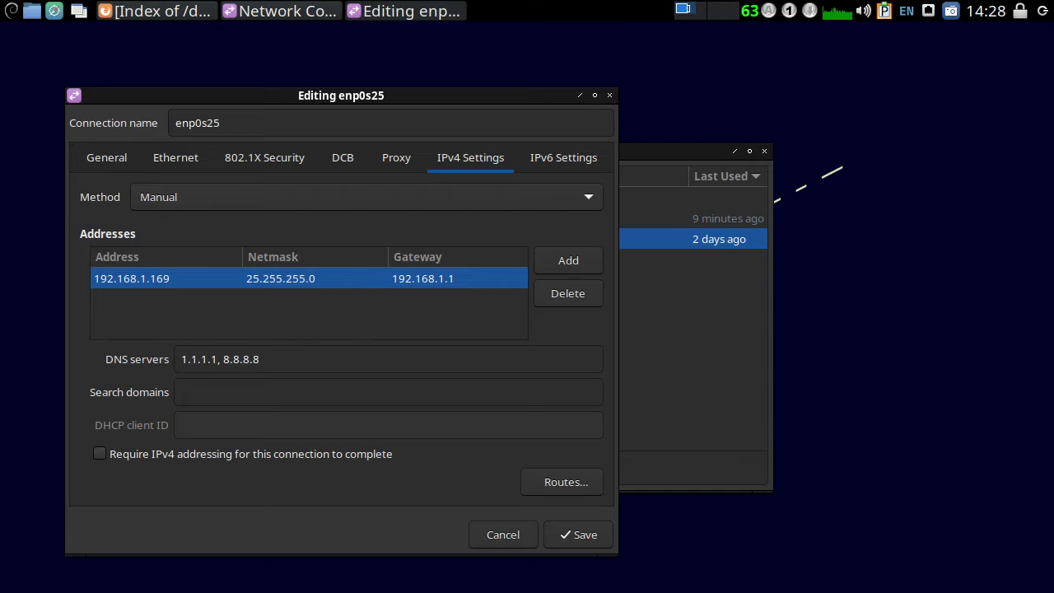
key(alt+s)
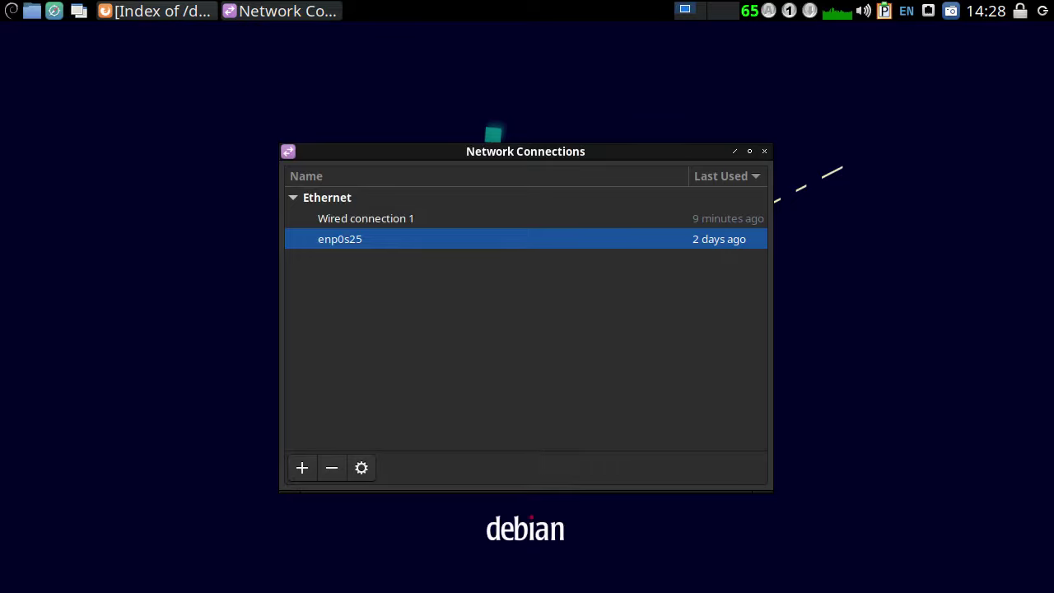
- Set the netmask of Wired connection 1's IPv4 address to 255.255.255.0, save the connection and close the network connection editor
click(365, 218)
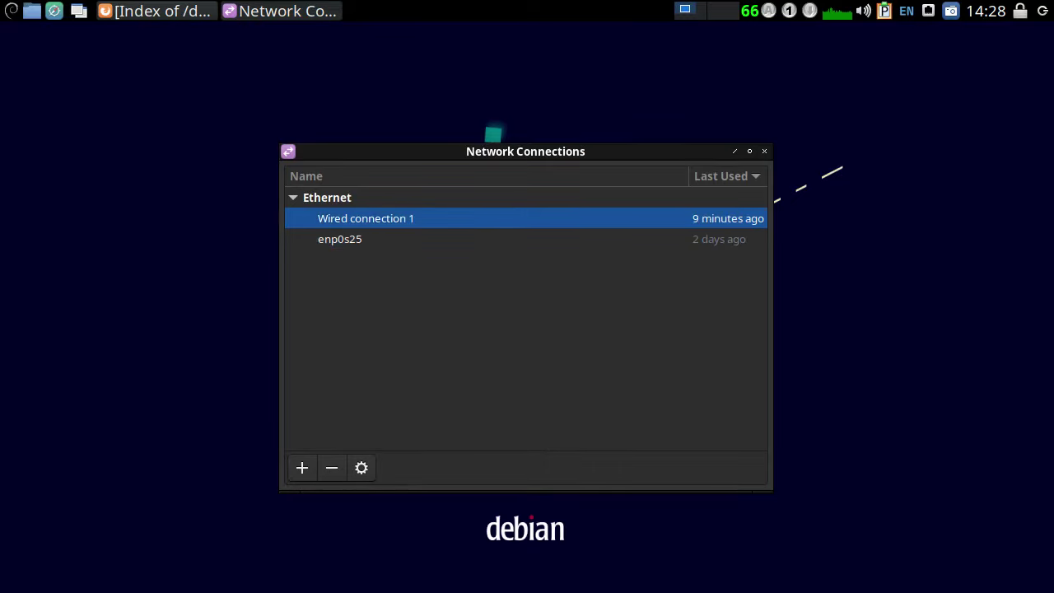
click(361, 467)
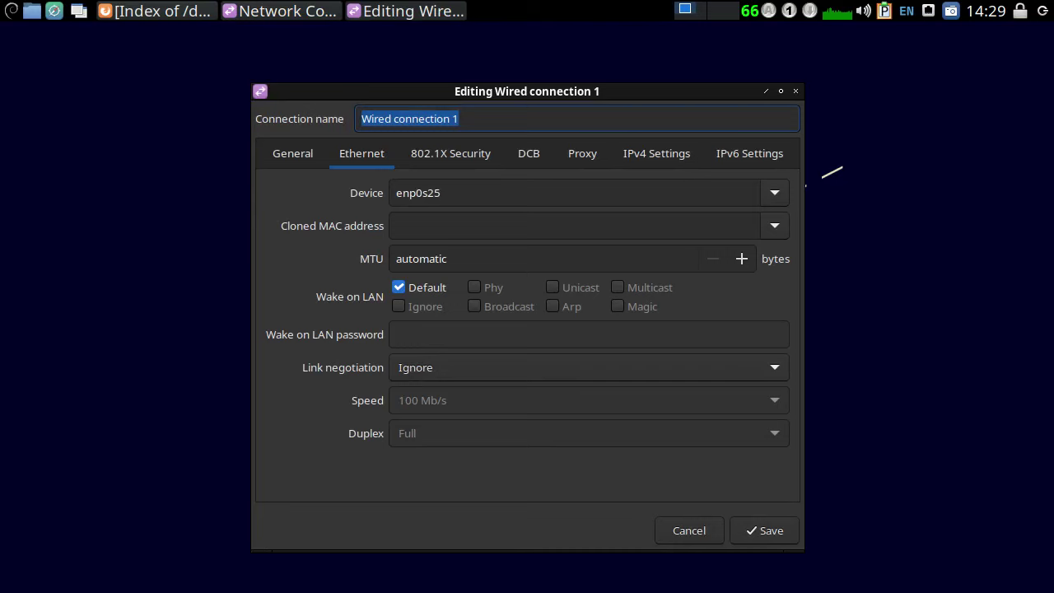
click(656, 153)
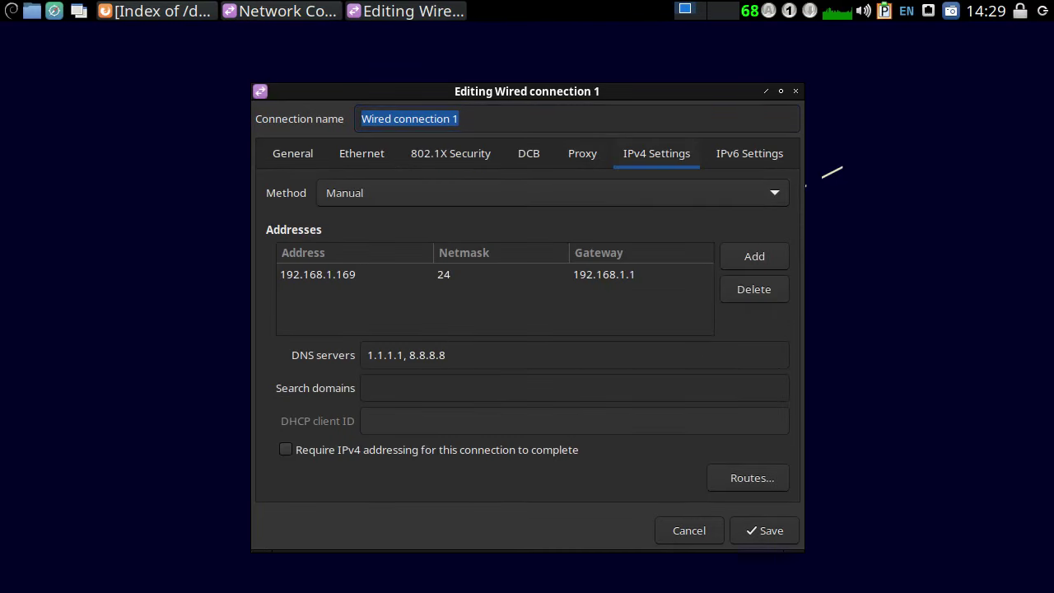
click(501, 274)
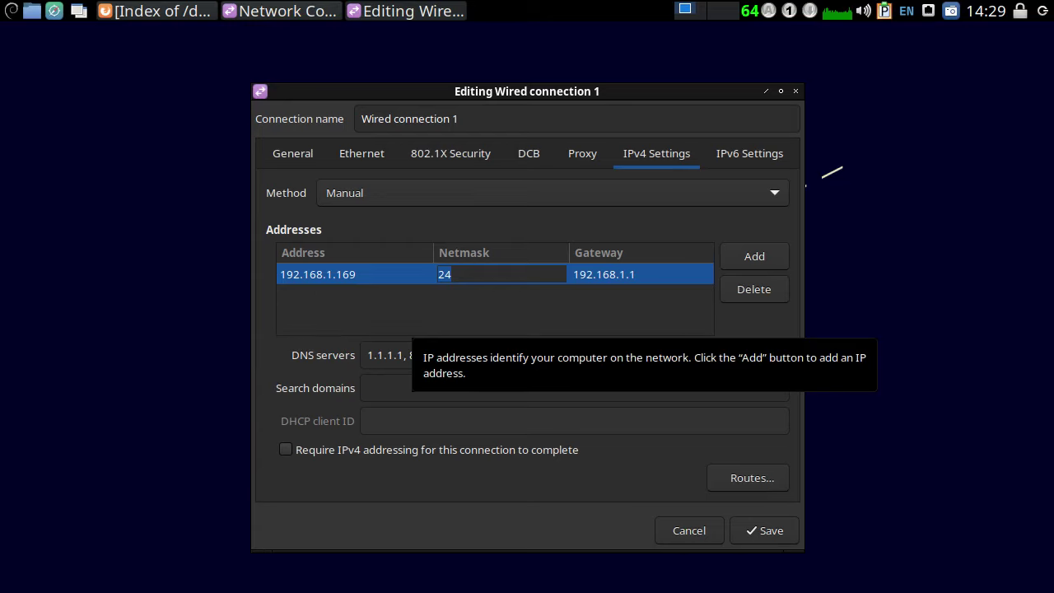
text(255)
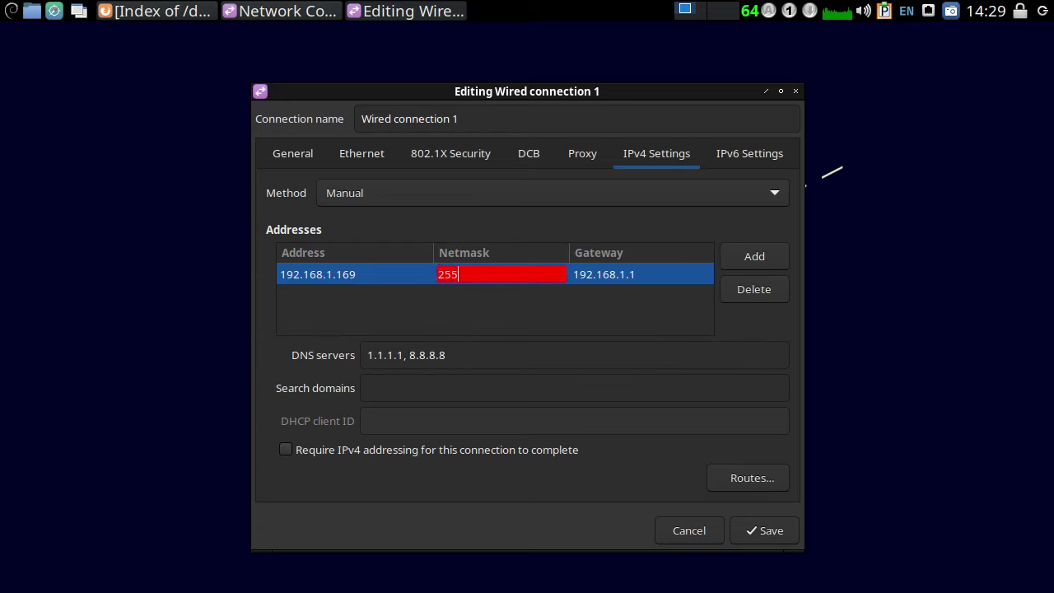
text(.255.255.0)
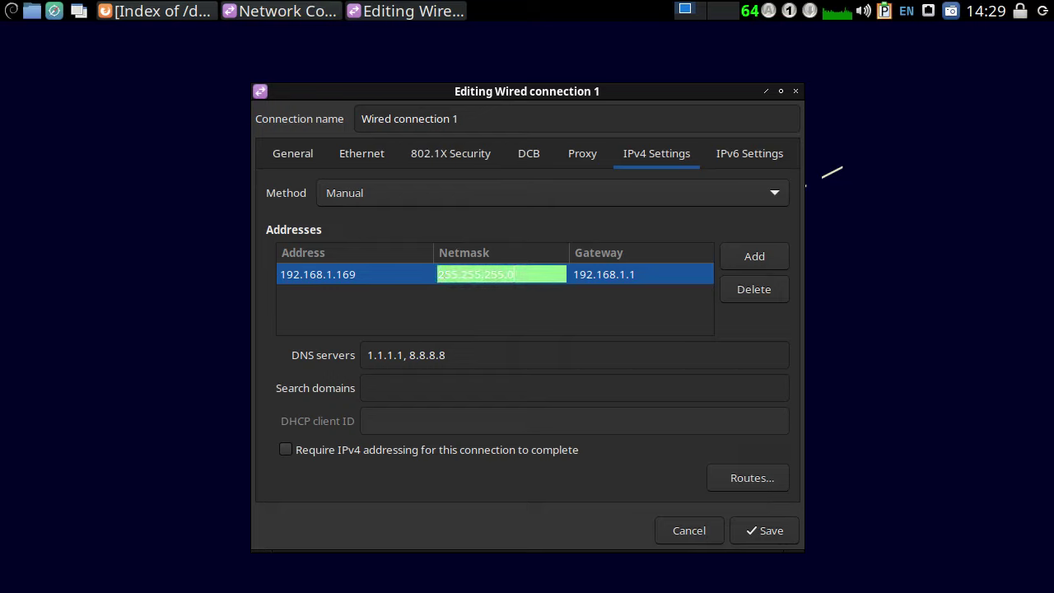
key(Return)
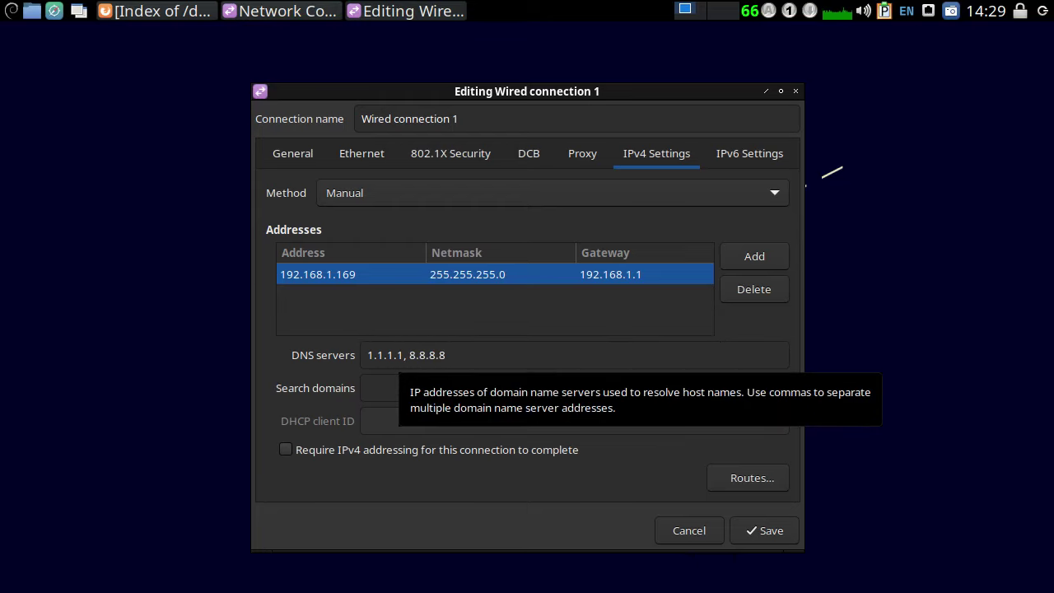
click(765, 531)
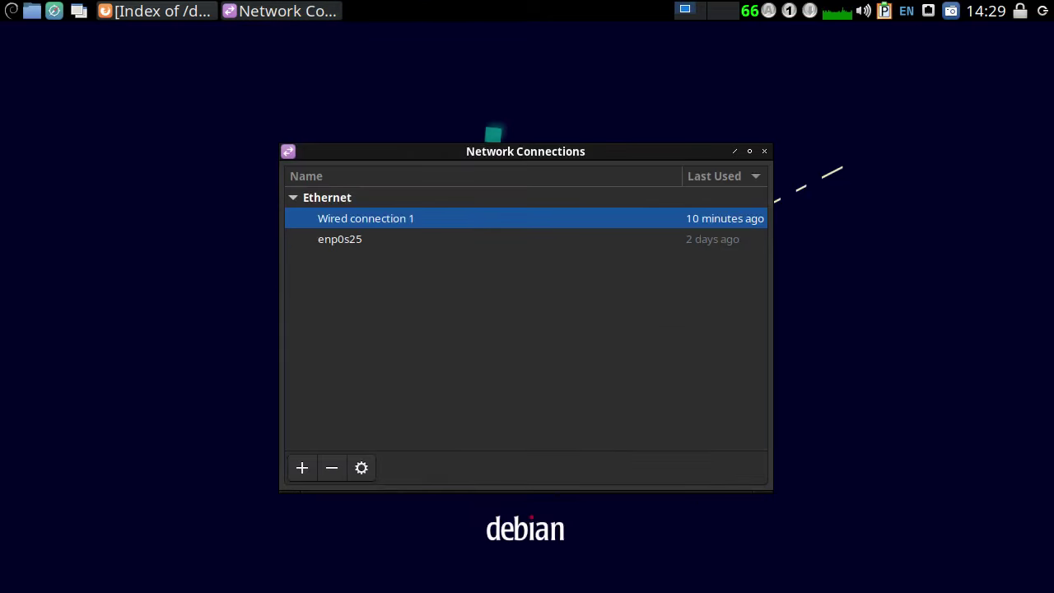
click(764, 151)
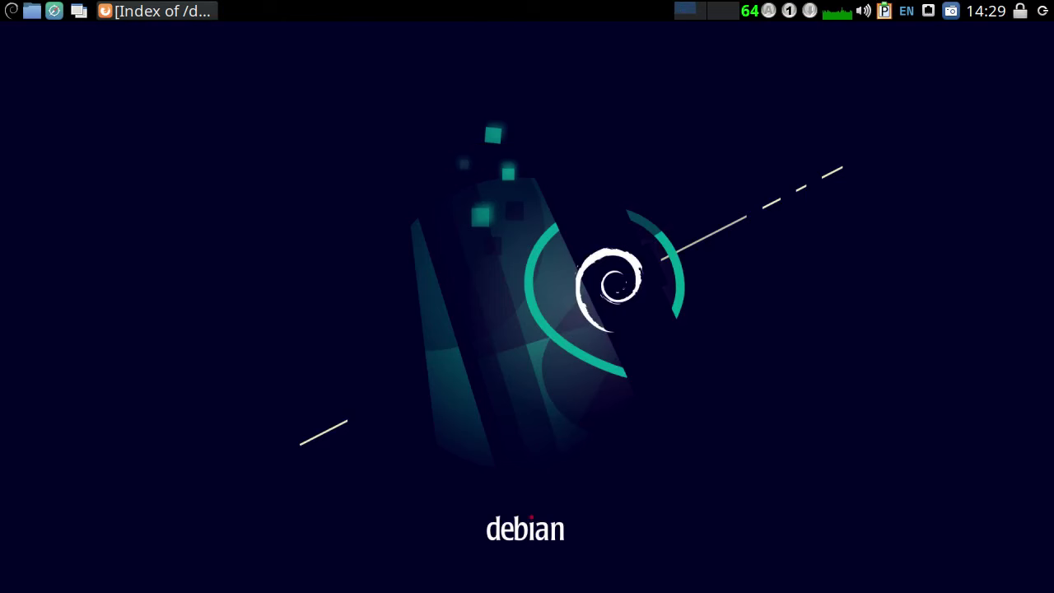
- Switch to Firefox and open the bookmarked EB NEW YouTube channel page
click(157, 11)
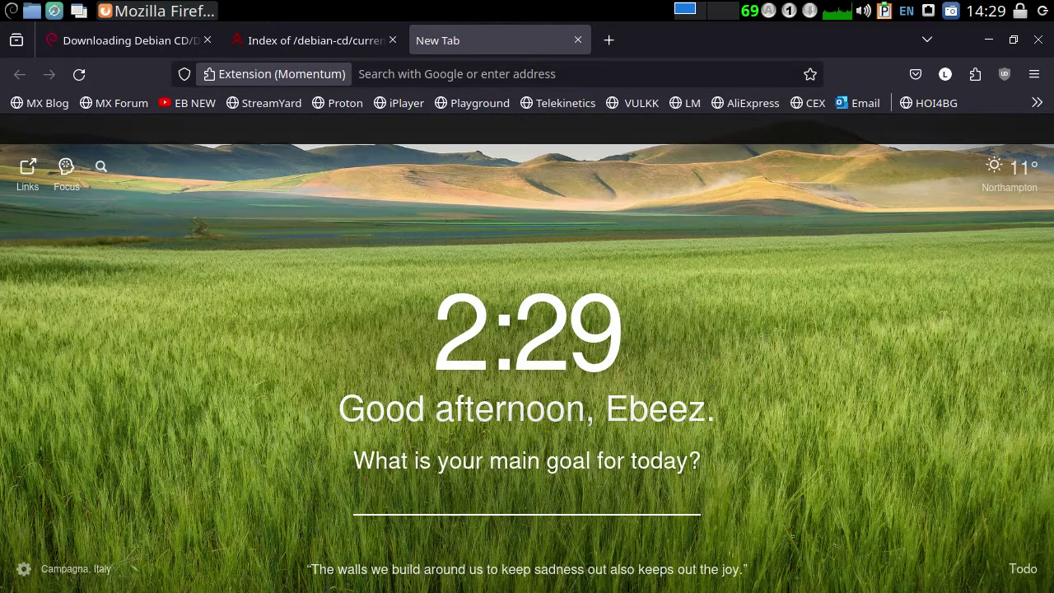
click(187, 103)
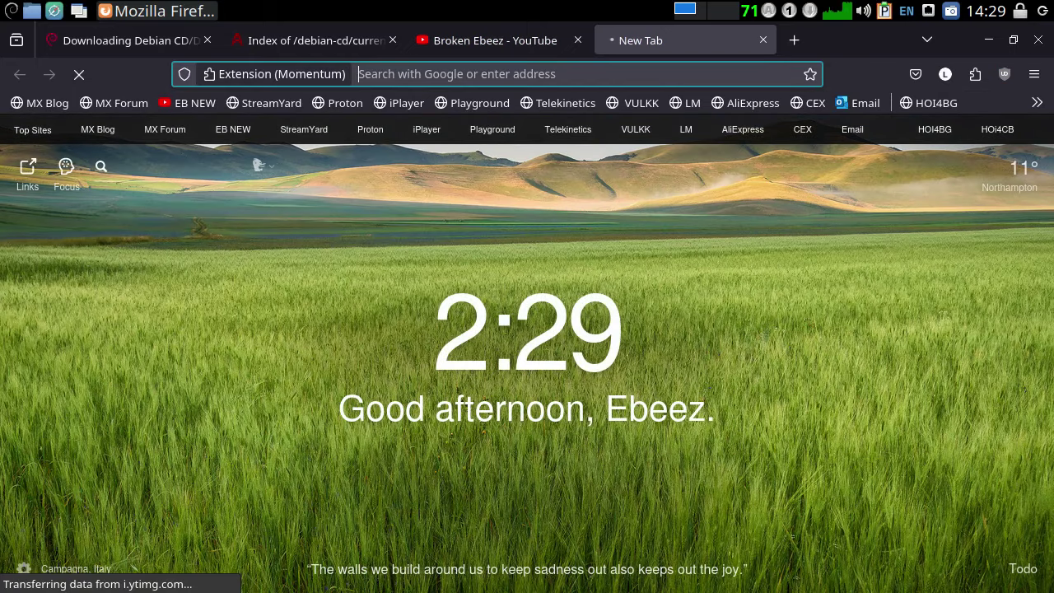
- Search DuckDuckGo for "lxde" in a new tab and open the LXDE website at lxde.org
text(lxde)
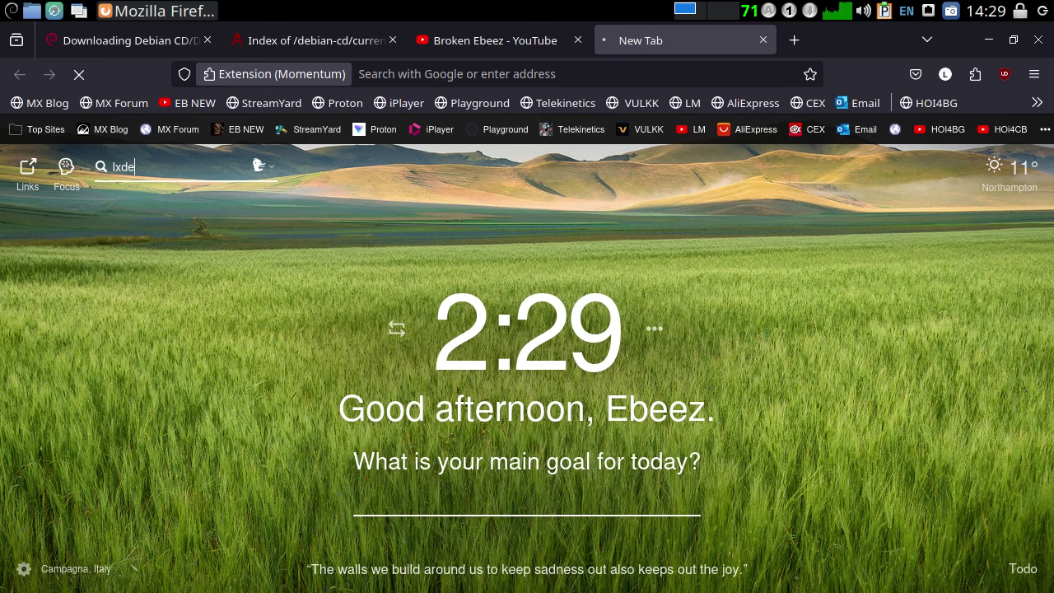
key(Return)
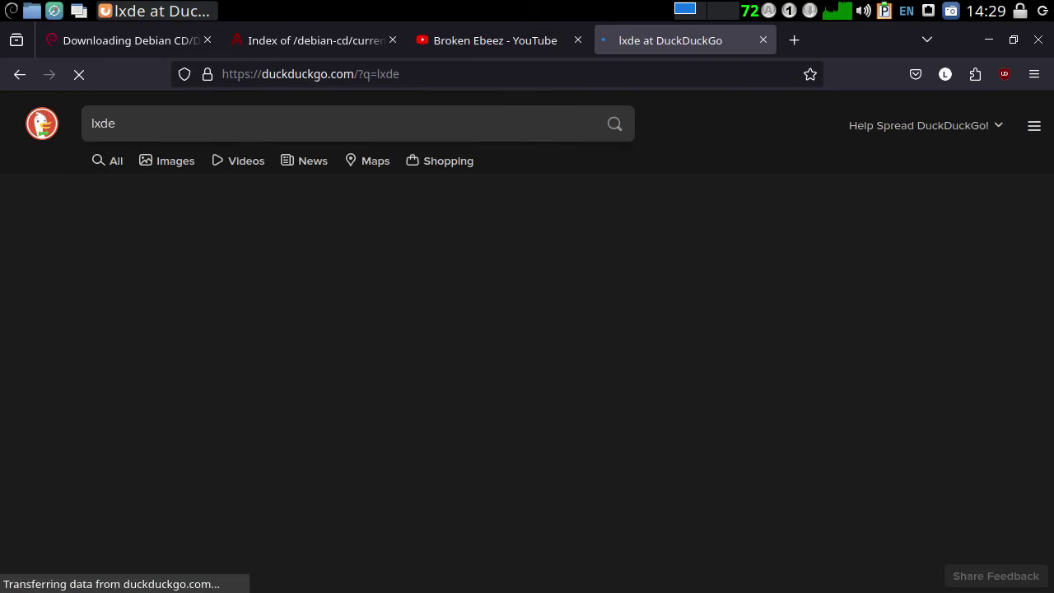
click(112, 254)
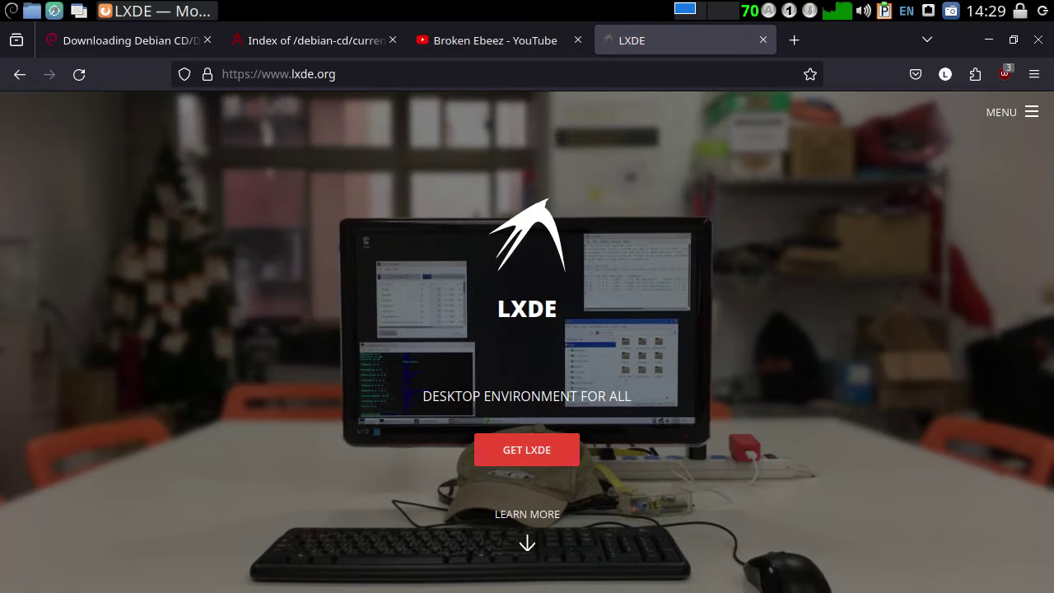
- Look through the LXDE home page, including its Features, Get to Know LXDE and Get Involved sections
scroll(527, 329, down, 5)
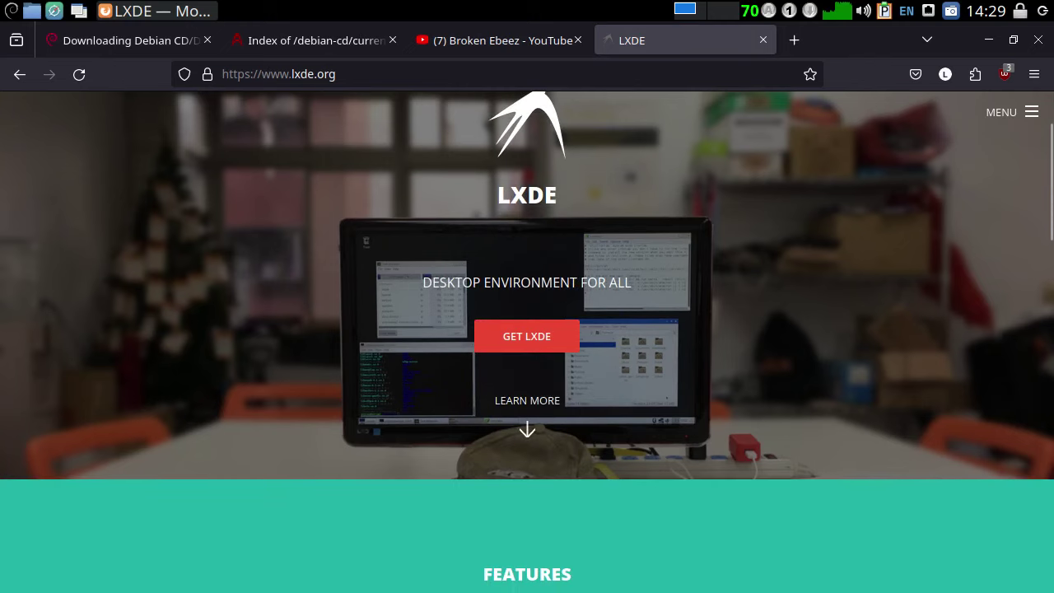
scroll(527, 342, down, 6)
scroll(527, 342, down, 4)
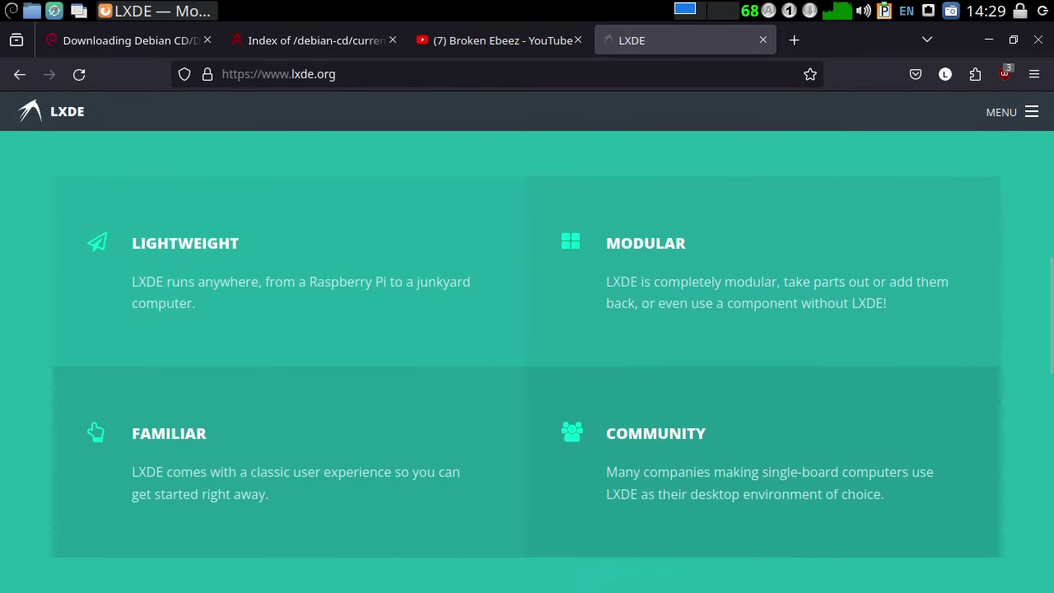
scroll(527, 342, up, 15)
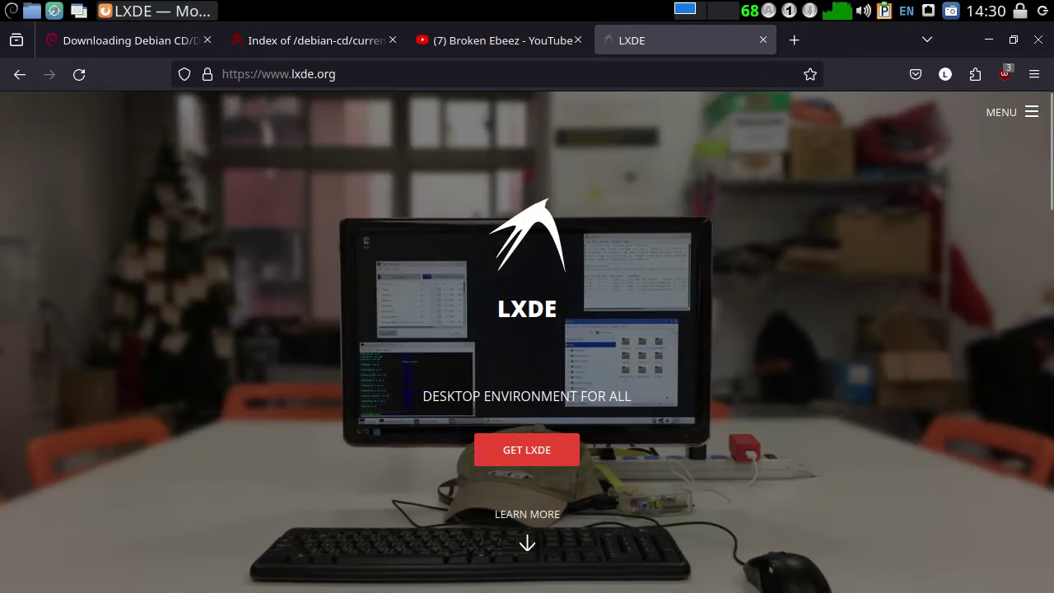
scroll(528, 329, down, 15)
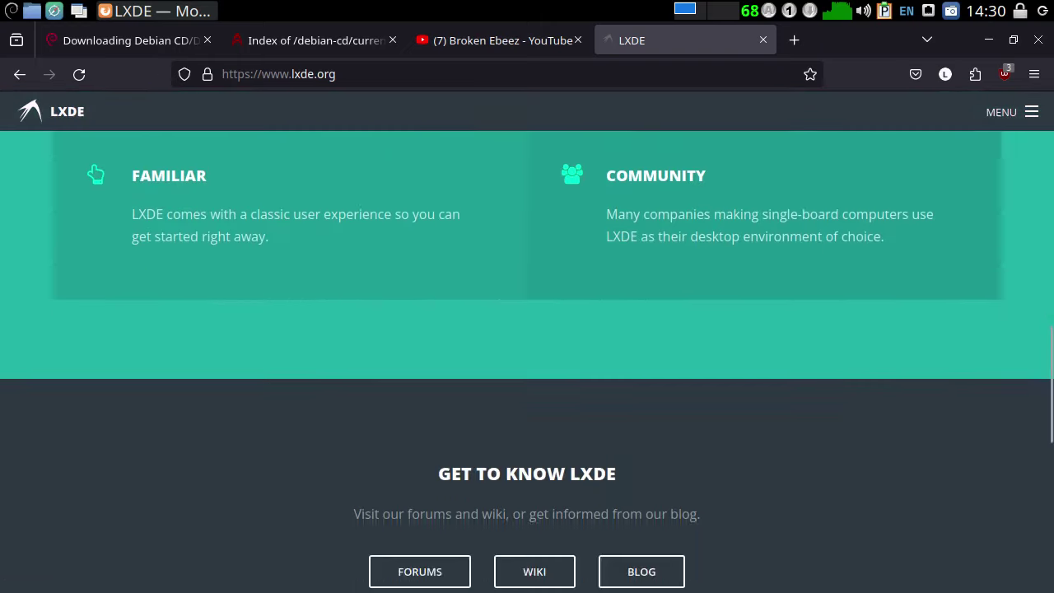
scroll(527, 330, down, 1)
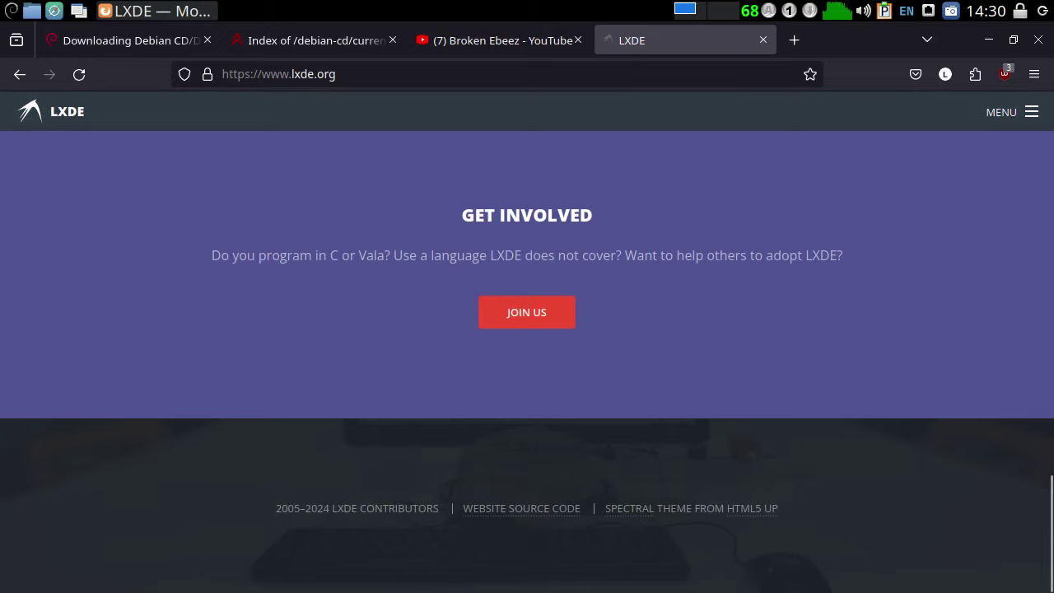
scroll(528, 329, up, 10)
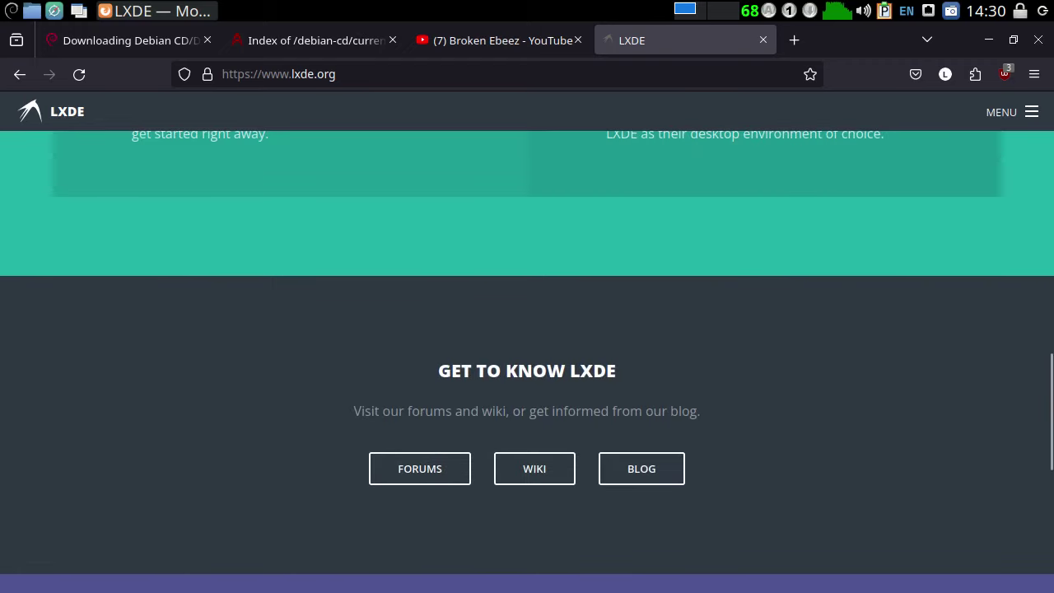
scroll(527, 330, down, 3)
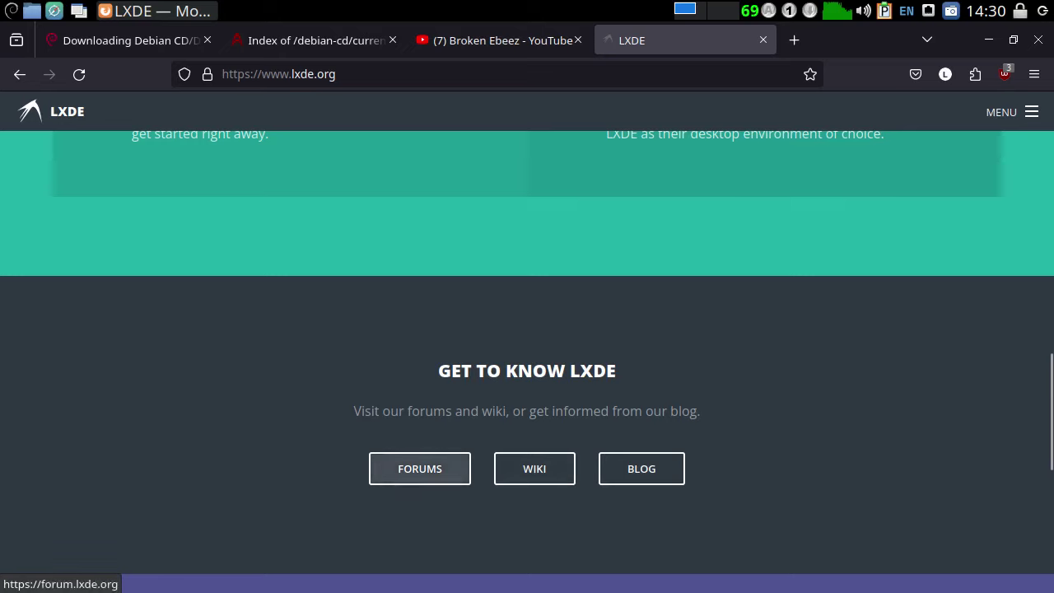
- Open the LXDE blog and look through its release announcements for components such as LXPanel, LXTerminal and LXHotkey
click(641, 469)
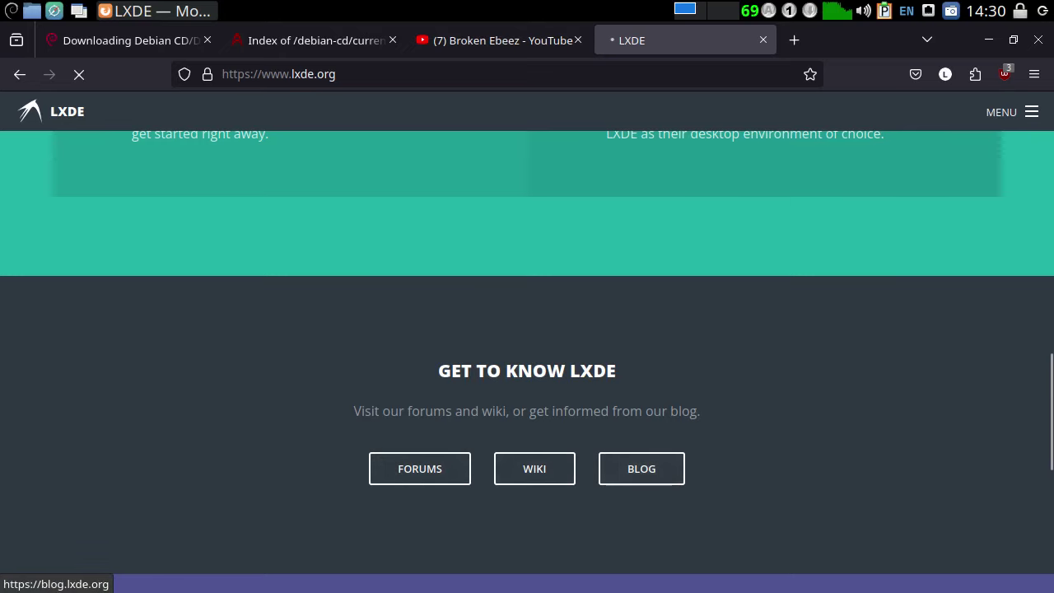
scroll(642, 469, down, 4)
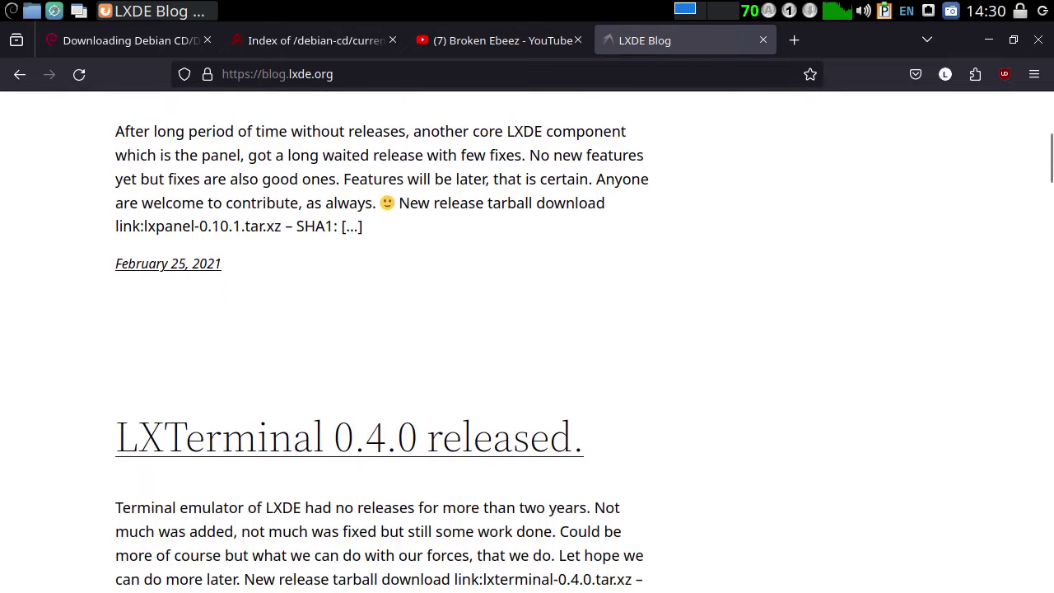
scroll(585, 346, up, 2)
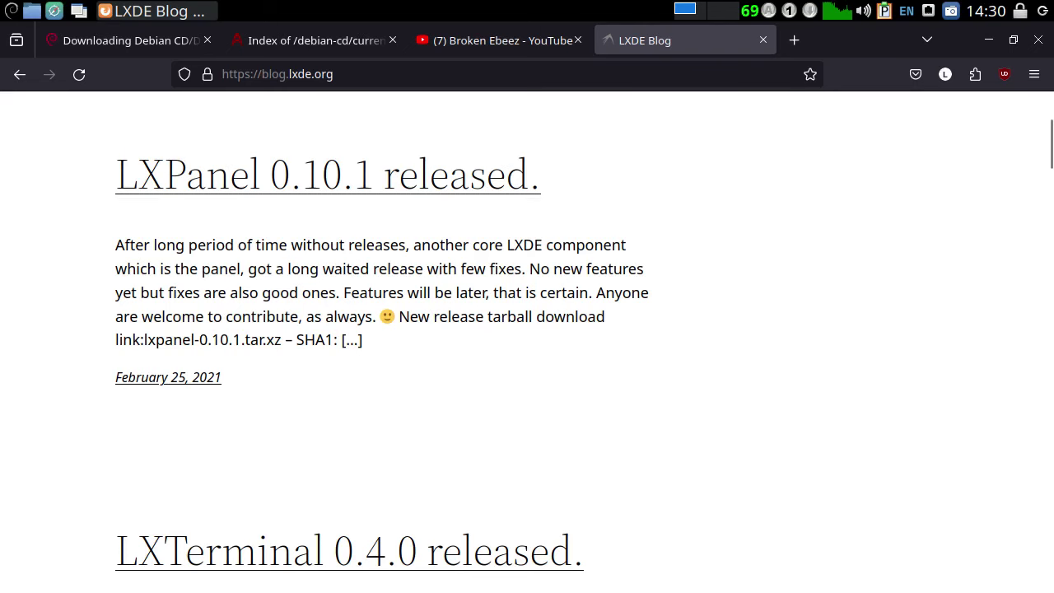
scroll(527, 342, down, 7)
scroll(527, 342, down, 4)
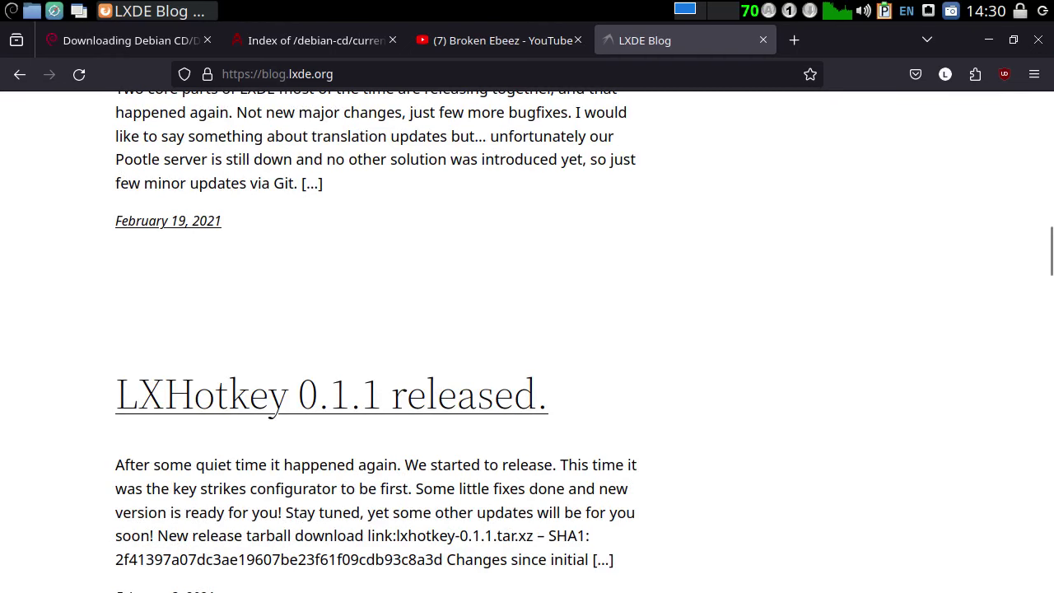
- Close the LXDE blog and YouTube channel pages and minimize the browser window
click(763, 40)
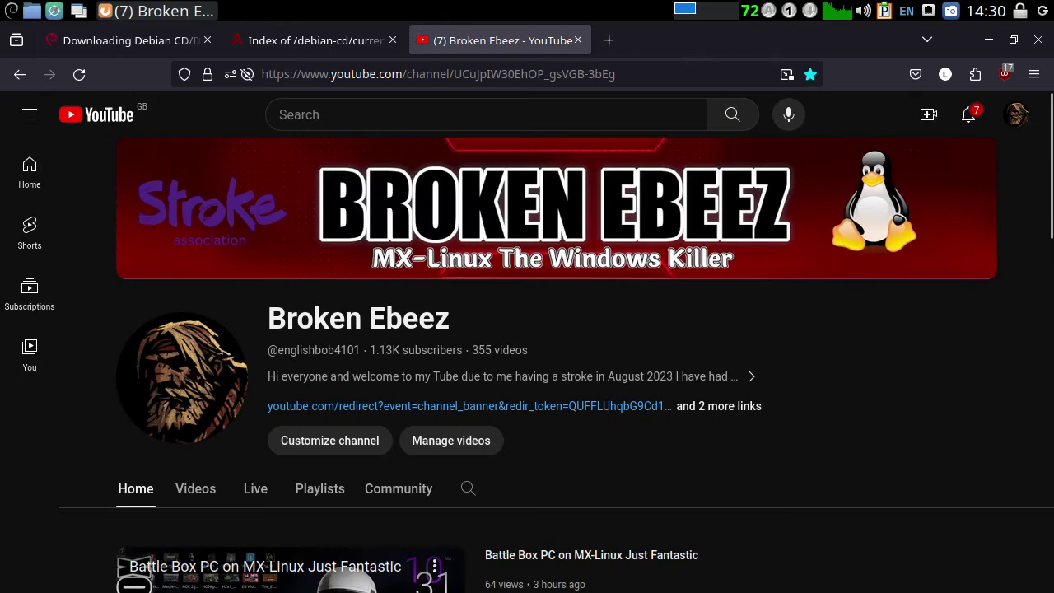
click(577, 40)
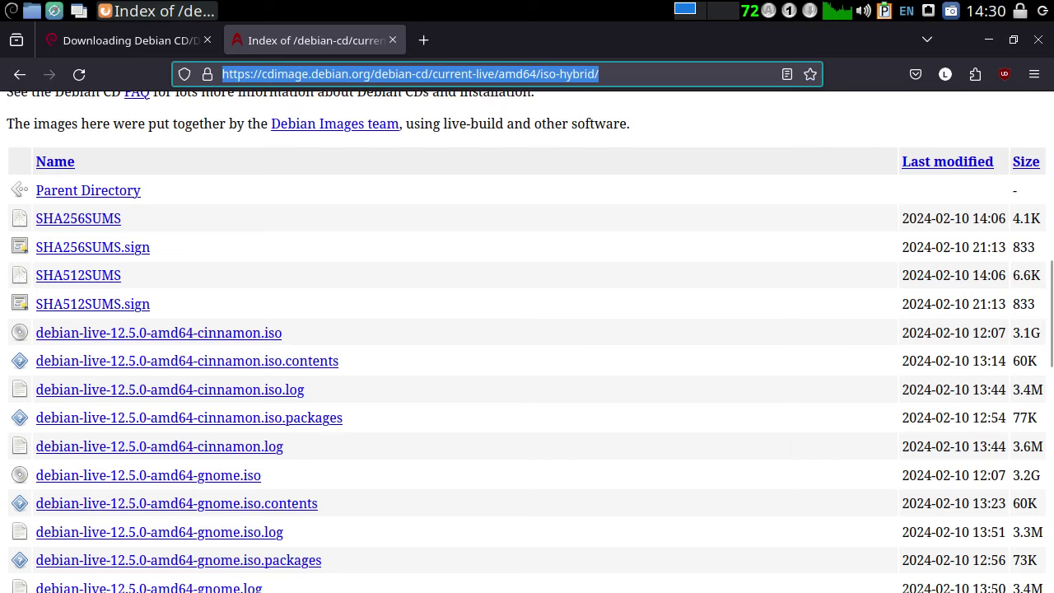
click(989, 39)
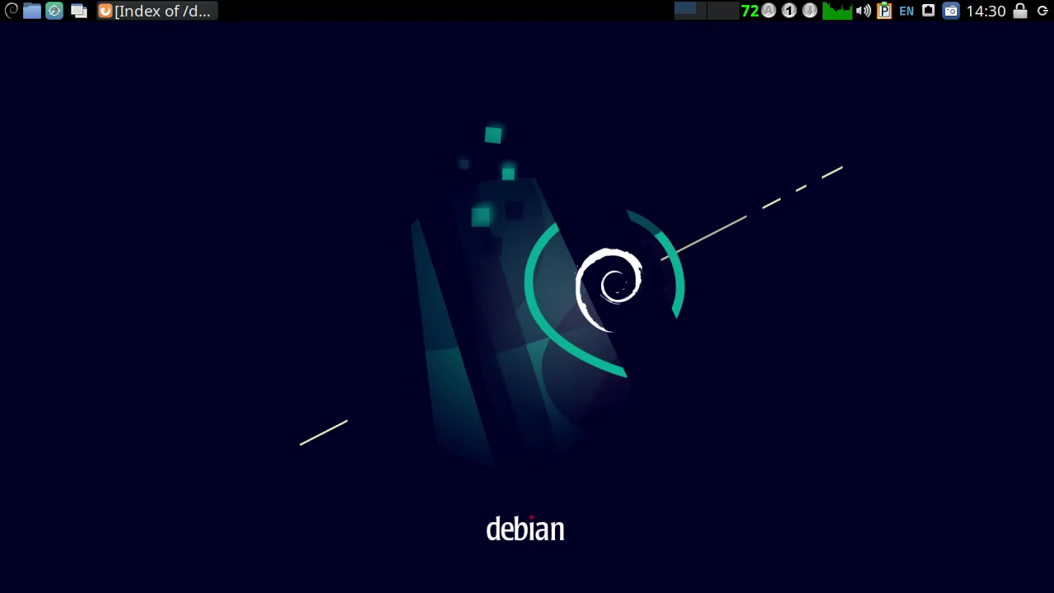
- Browse the desktop's application categories upward from Preferences and System Tools to Education
click(11, 11)
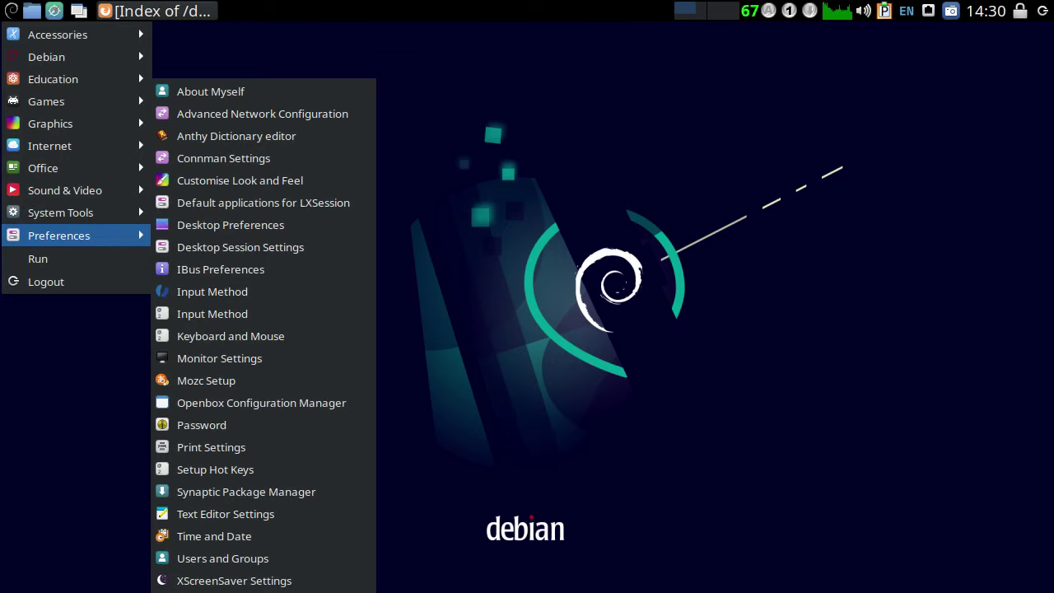
key(Down)
key(Up)
key(Up)
key(Up)
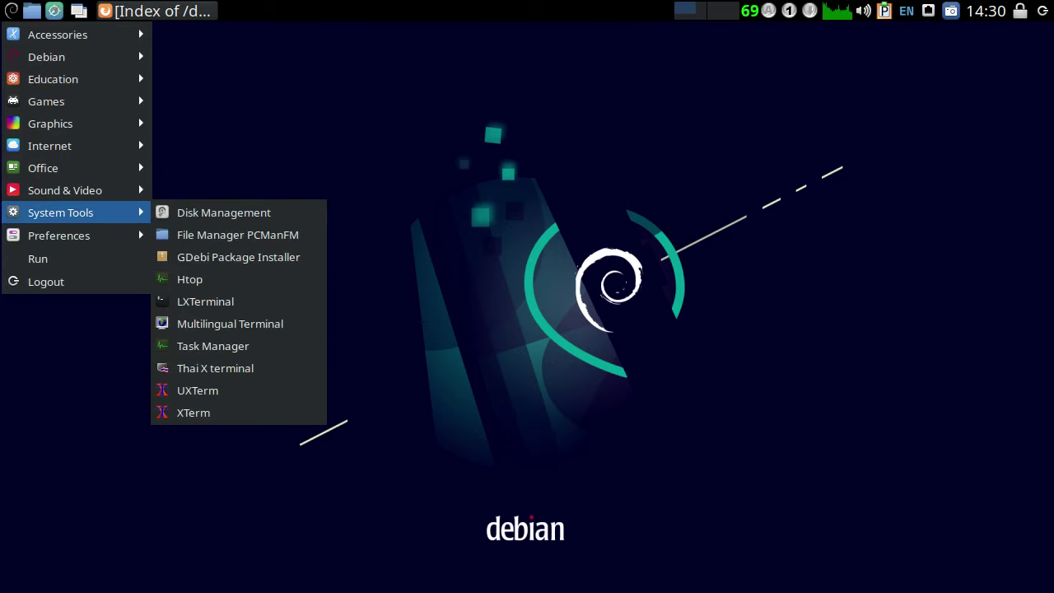
key(Up)
key(Up)
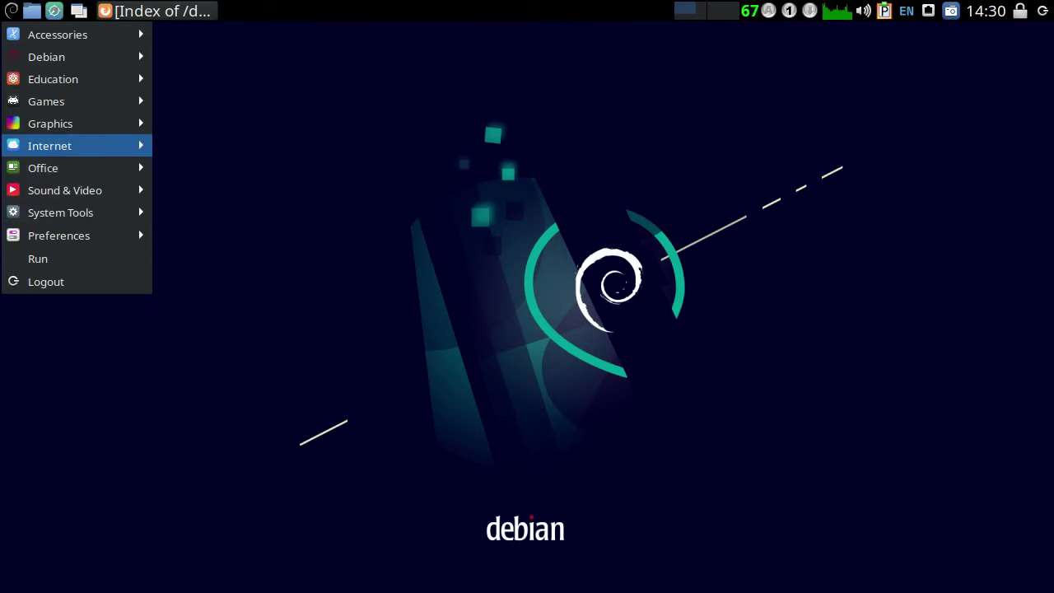
key(Up)
key(Up)
key(Up)
key(Up)
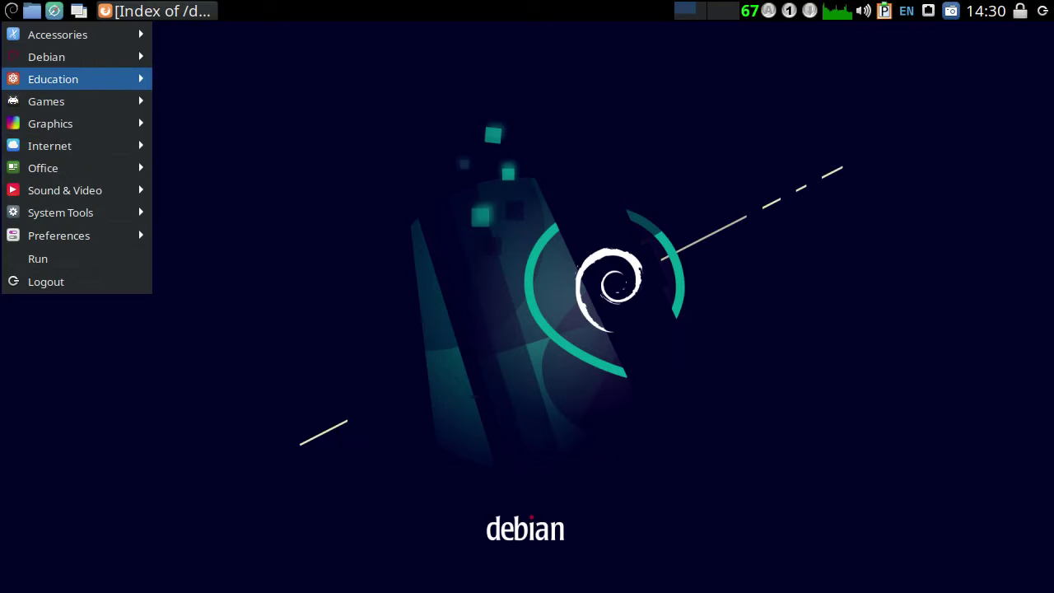
- Display the applications in the Accessories category, from Character Map to Xarchiver
key(Up)
key(Right)
key(Up)
key(Up)
key(Up)
key(Up)
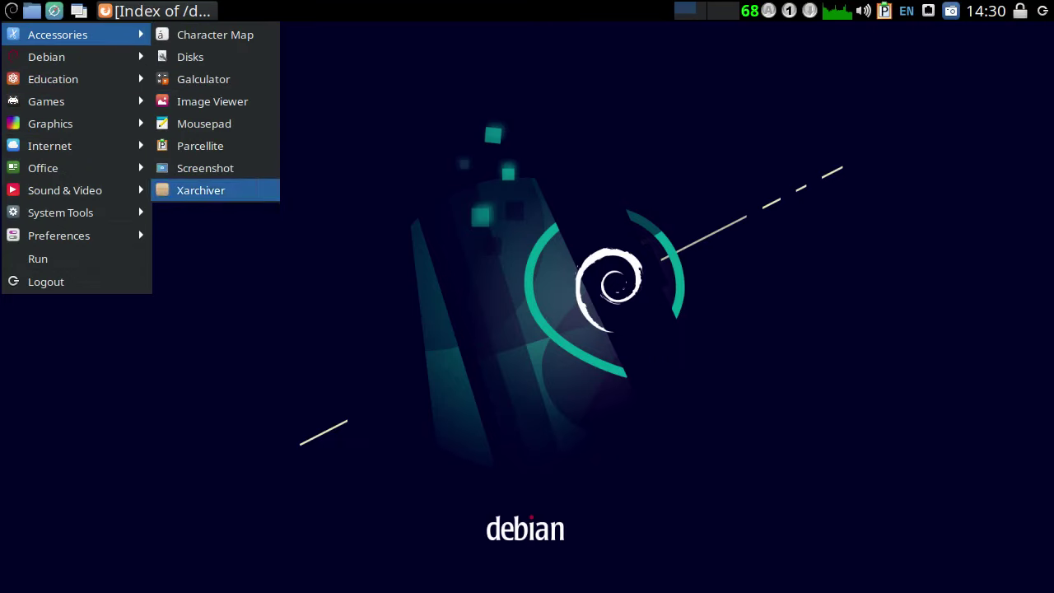
- Display the Debian category's submenus, including Applications, Games, Help and Screen
key(Left)
key(Down)
key(Down)
key(Up)
key(Right)
key(Down)
key(Down)
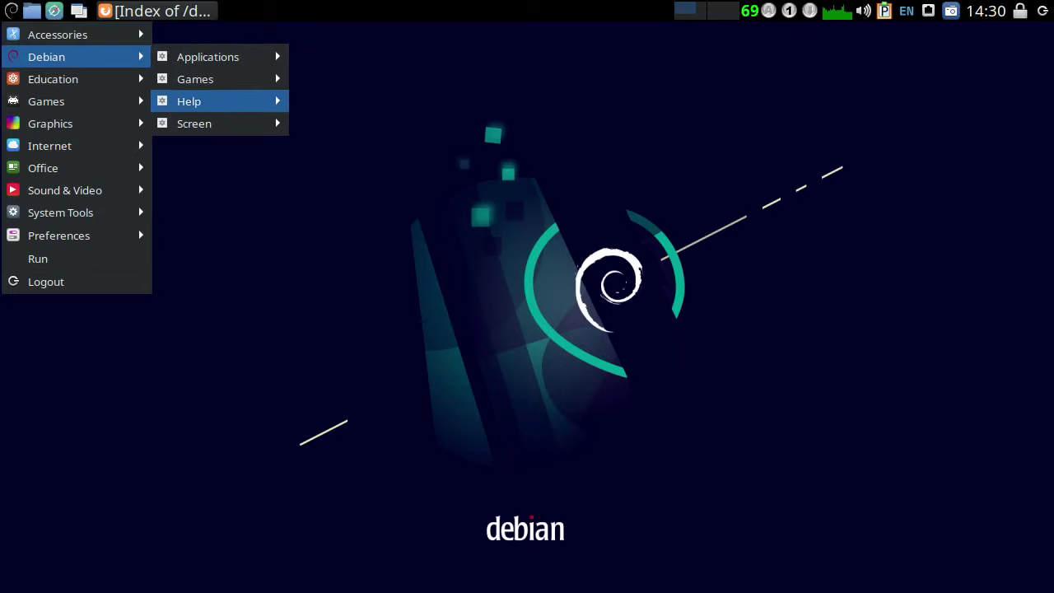
- Display the applications in the Graphics category, such as GNU Image Manipulation Program and LibreOffice Draw
key(Left)
key(Down)
key(Down)
key(Down)
key(Right)
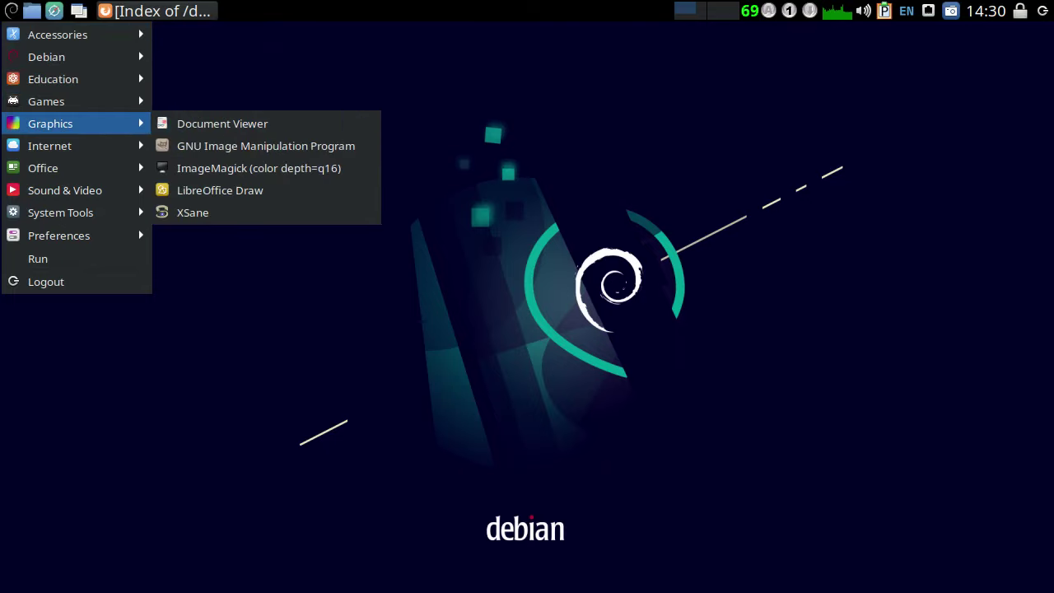
- Display the settings tools in the Preferences category, from About Myself to XScreenSaver Settings, and close the list
key(Return)
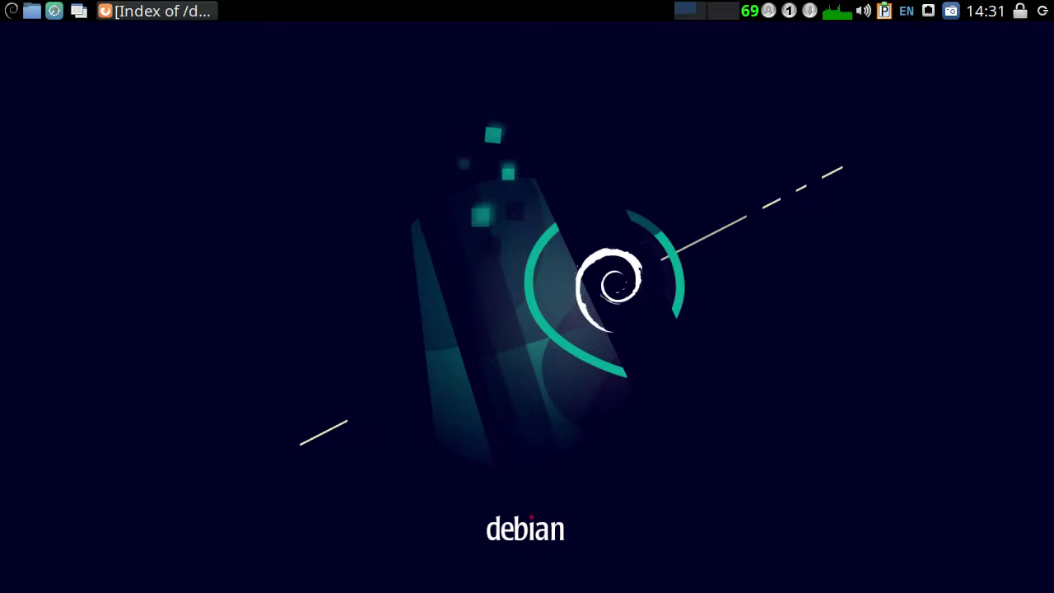
click(11, 11)
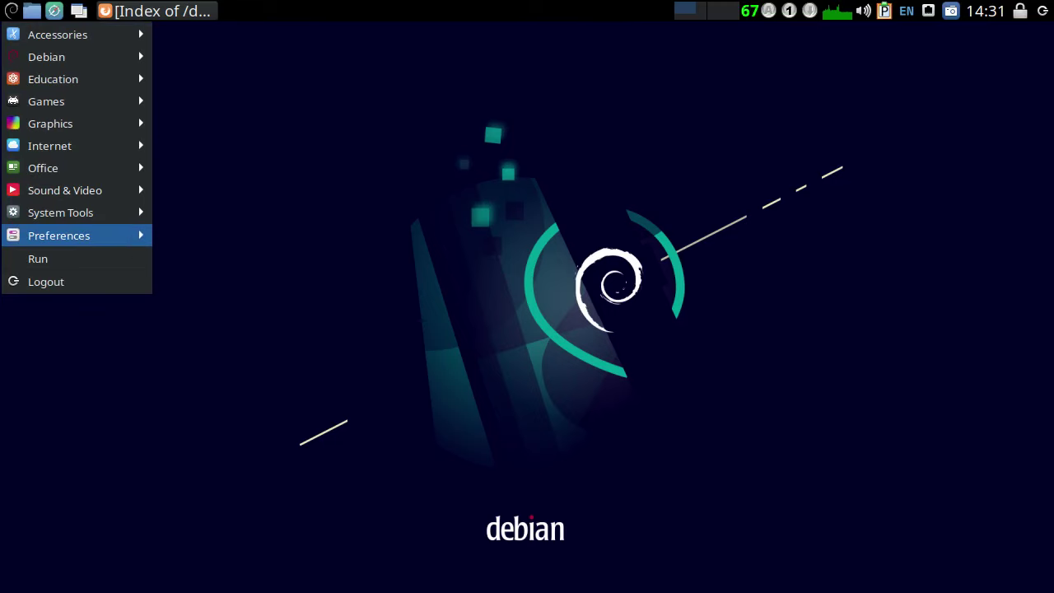
mouse_move(76, 235)
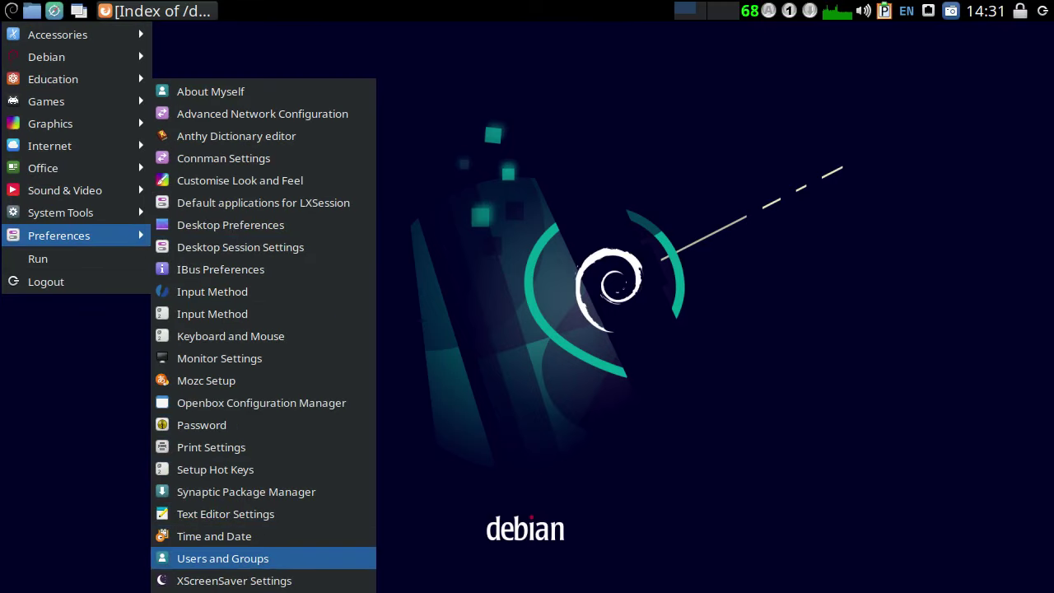
click(418, 317)
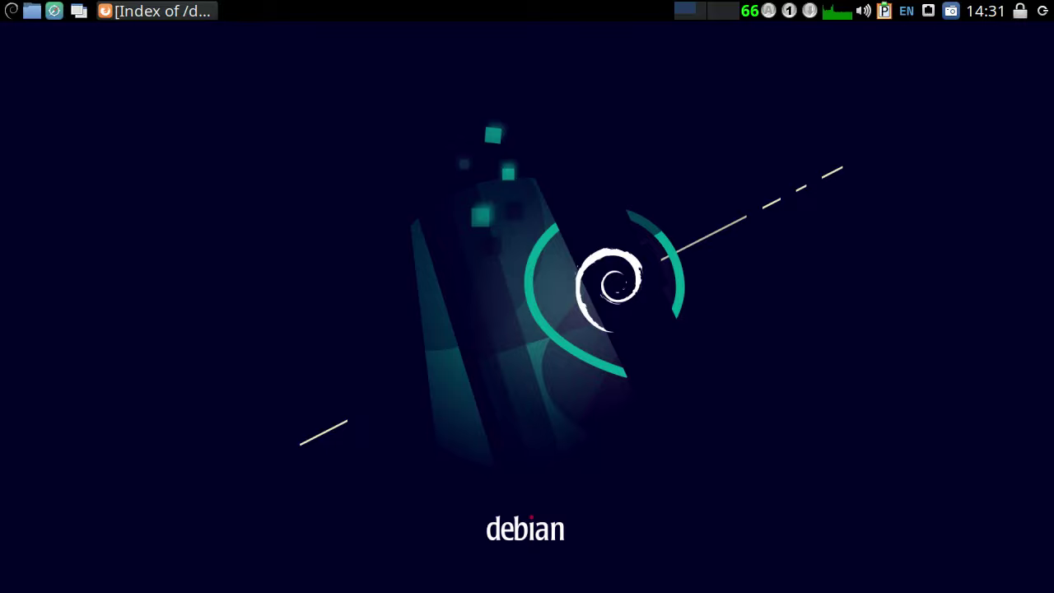
- Display the applications in the Office category, then those in Sound & Video, and close the application list
click(10, 11)
mouse_move(74, 168)
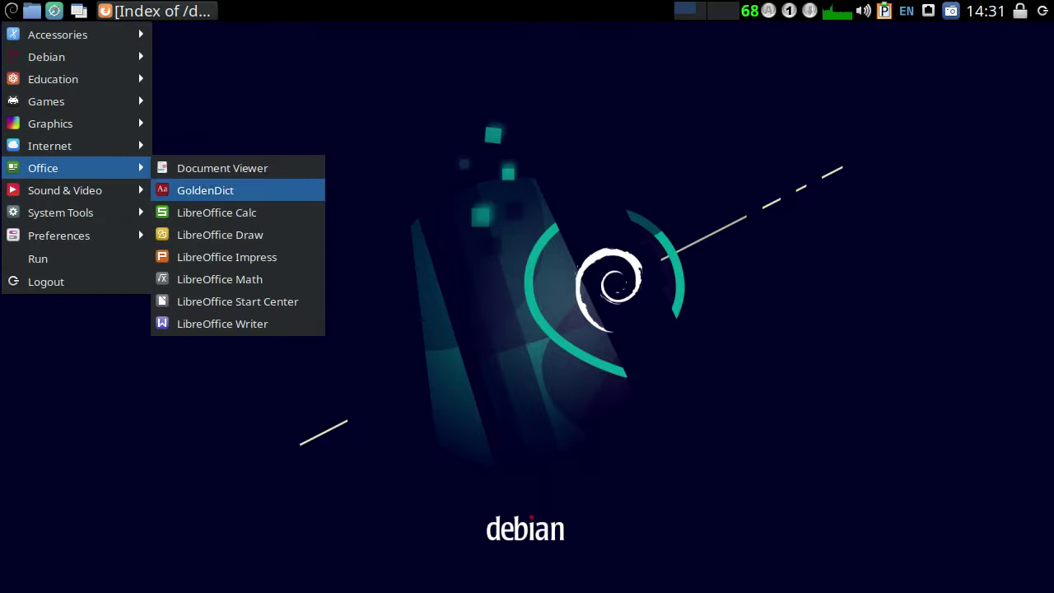
mouse_move(66, 190)
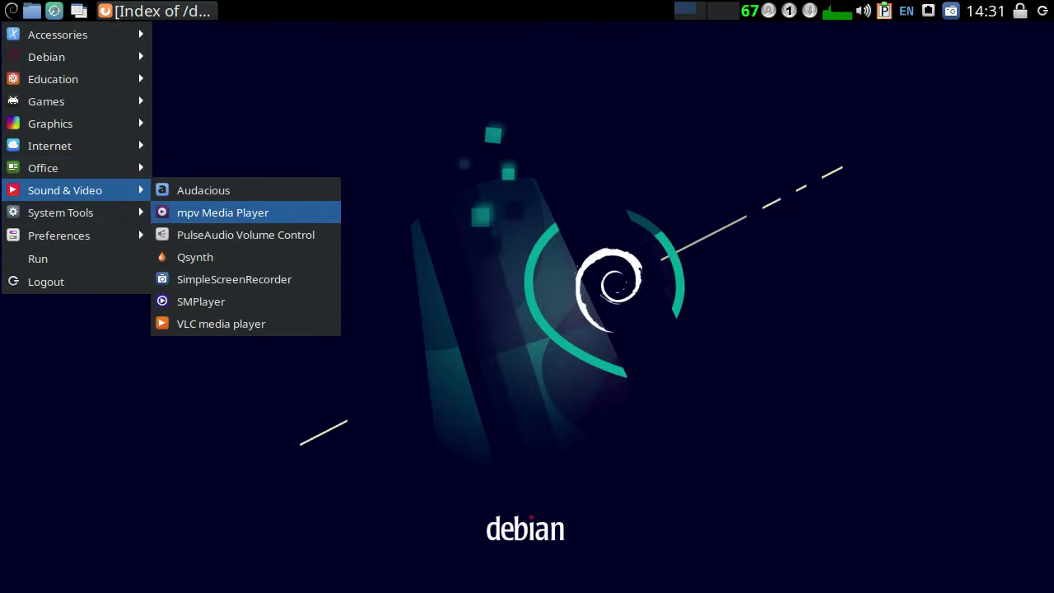
key(Escape)
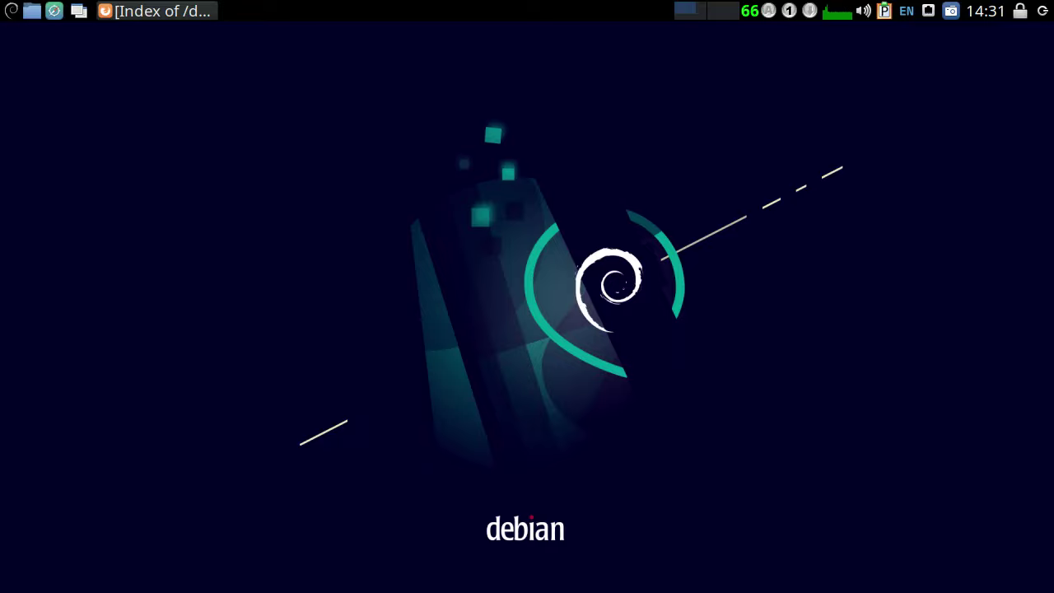
right_click(951, 10)
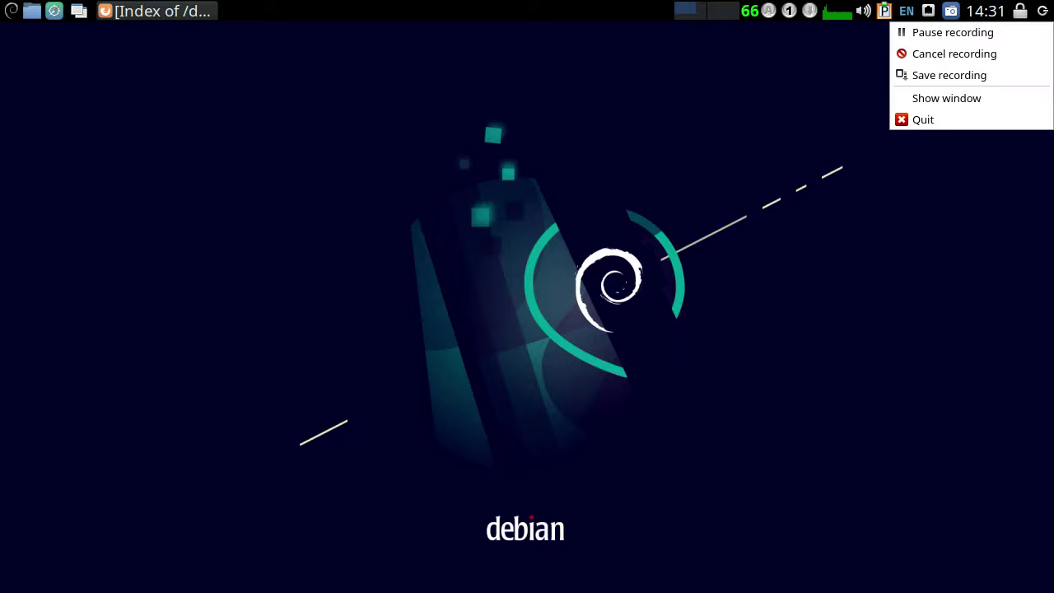